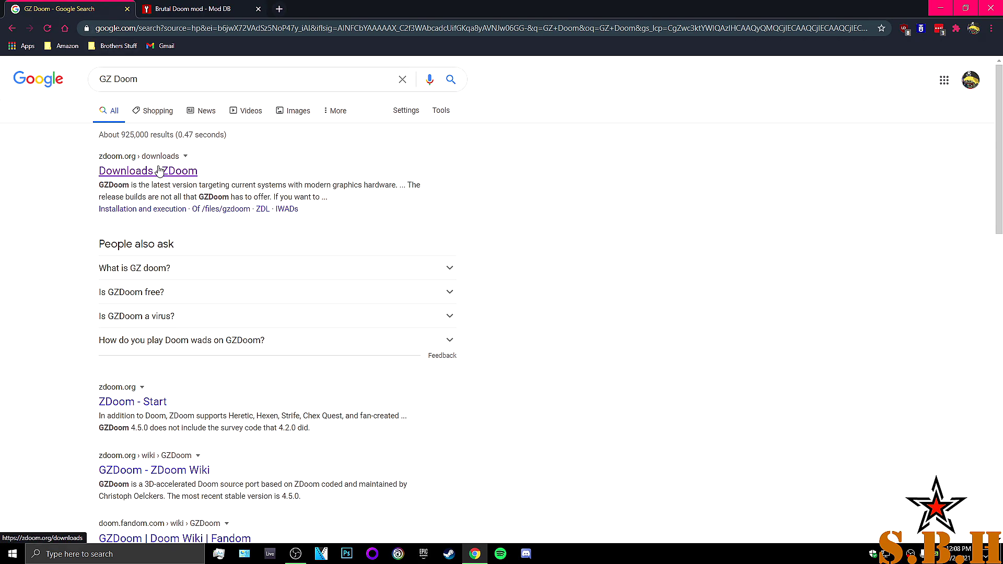
Open the ZDoom downloads page from the search results and download the Windows (64-bit) build of GZDoom v4.5.0
click(187, 177)
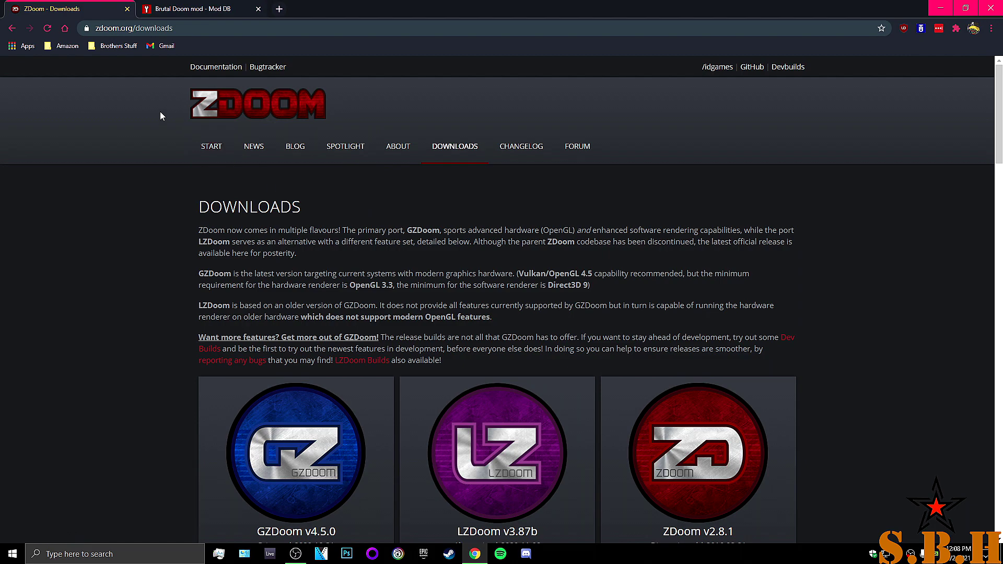
scroll(340, 376, down, 4)
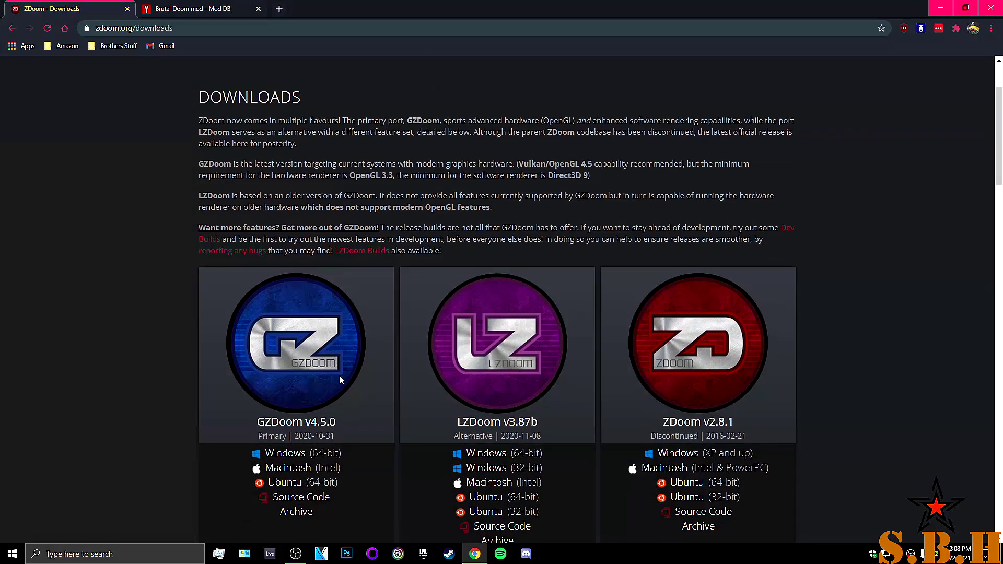
click(293, 344)
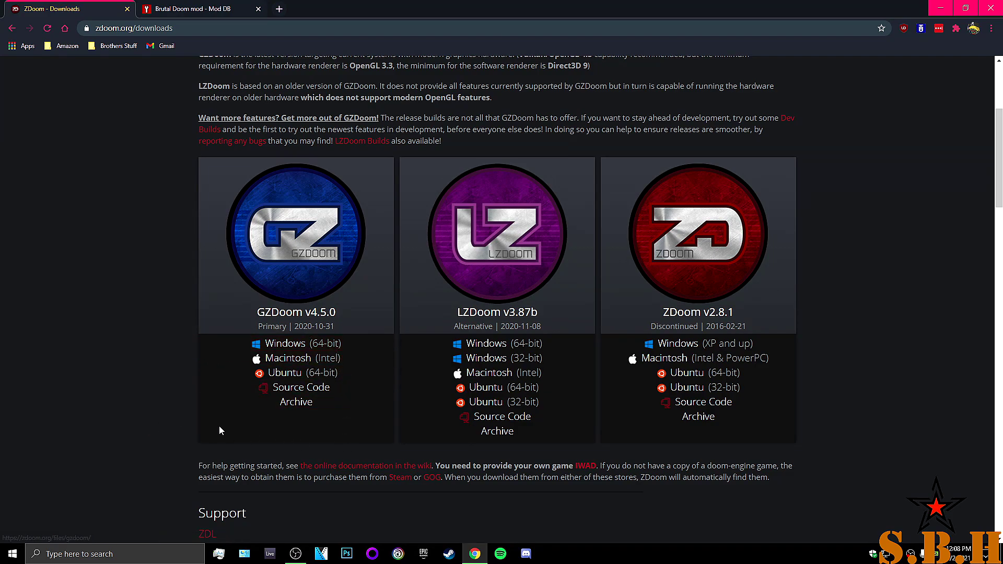
click(215, 4)
key(ctrl+shift+Tab)
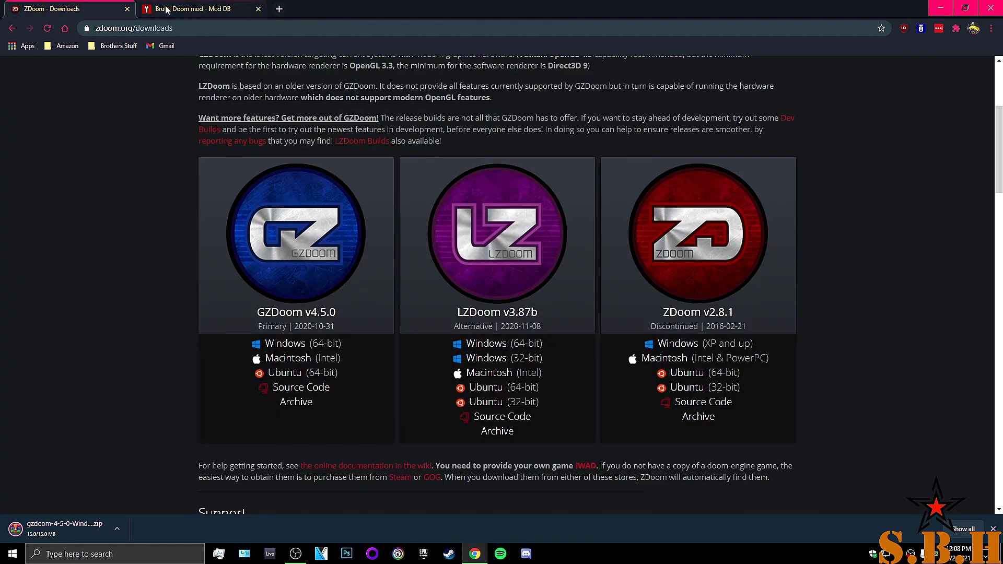
Switch to the Brutal Doom page on Mod DB and close the WinRAR notification and GZDoom archive windows
click(175, 9)
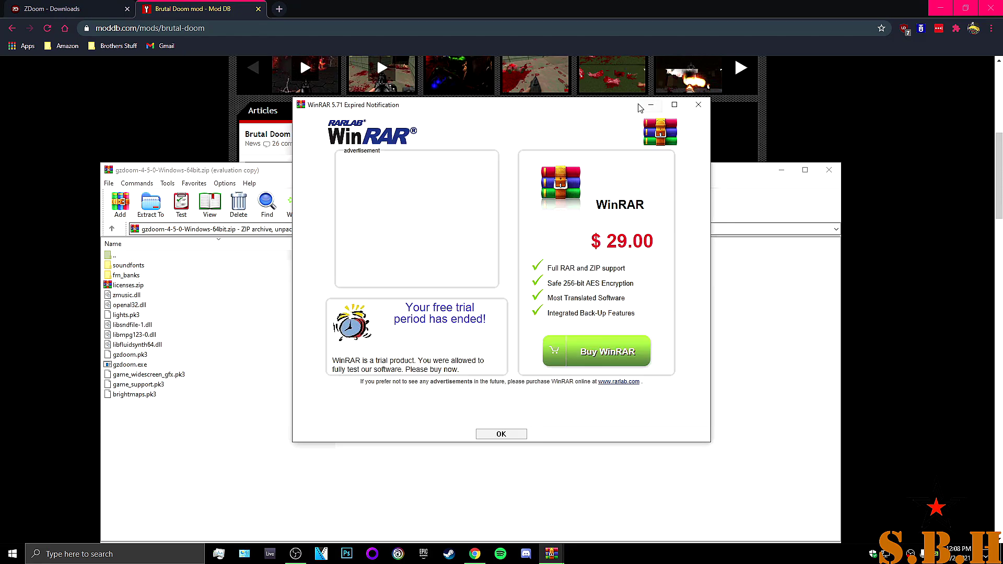
click(699, 104)
click(829, 169)
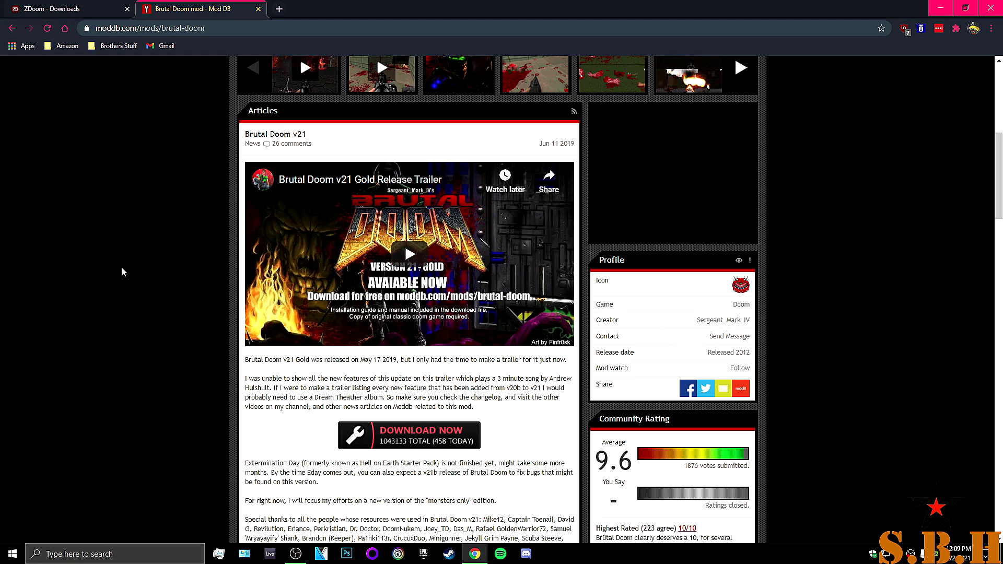
Find the download link in the Brutal Doom v21 article and download brutalv21.rar
scroll(121, 267, up, 7)
scroll(130, 273, down, 3)
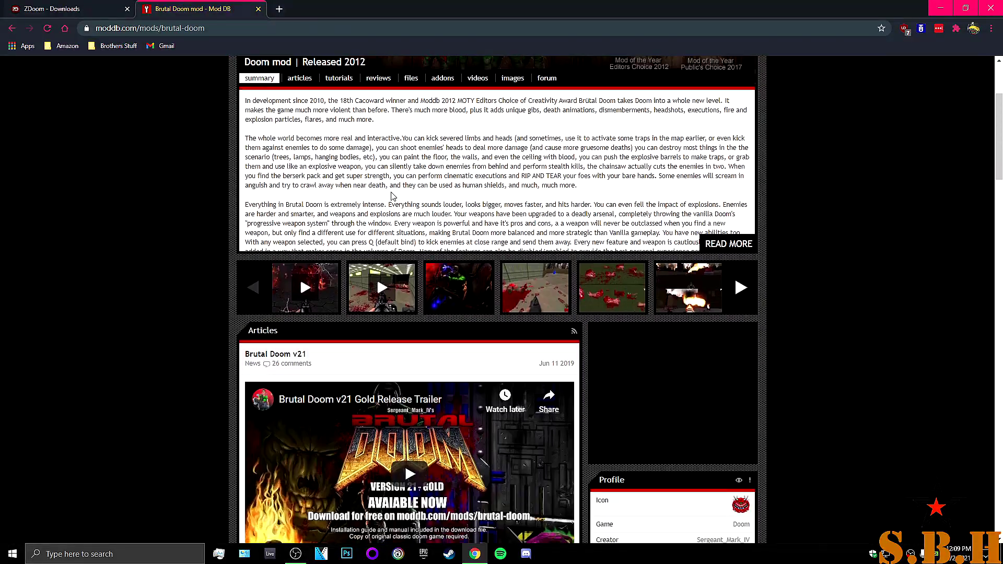
scroll(389, 287, up, 2)
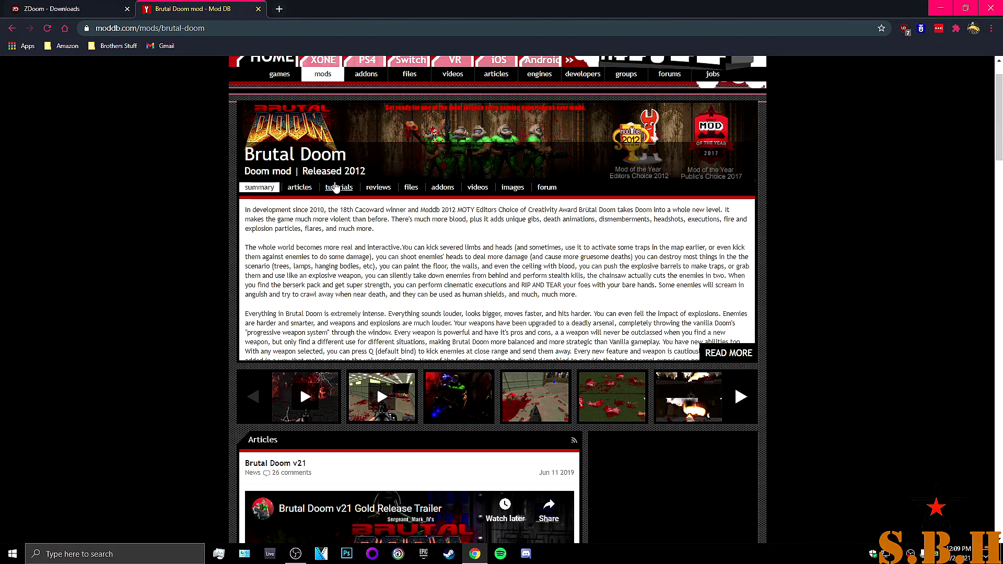
scroll(314, 224, down, 3)
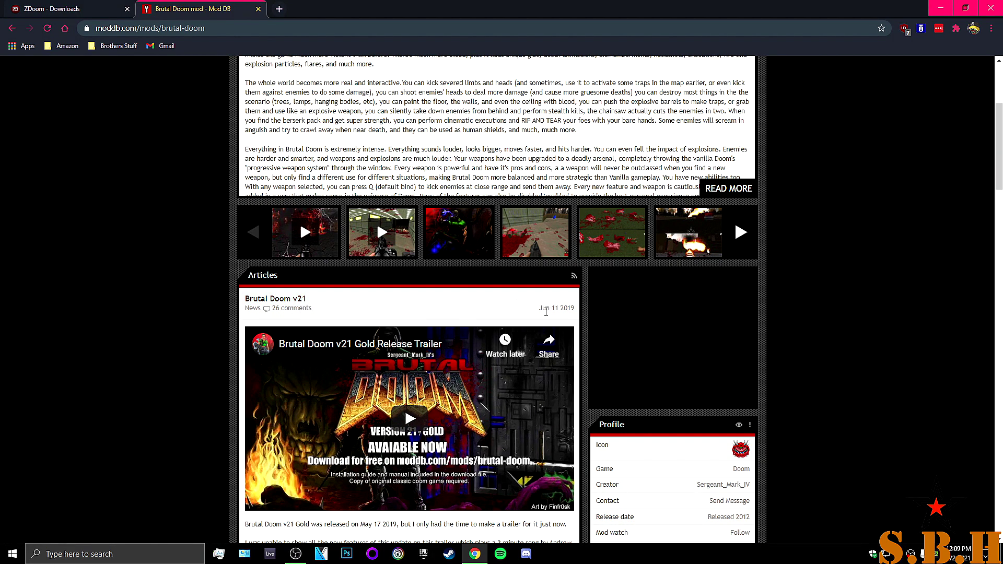
scroll(485, 325, down, 5)
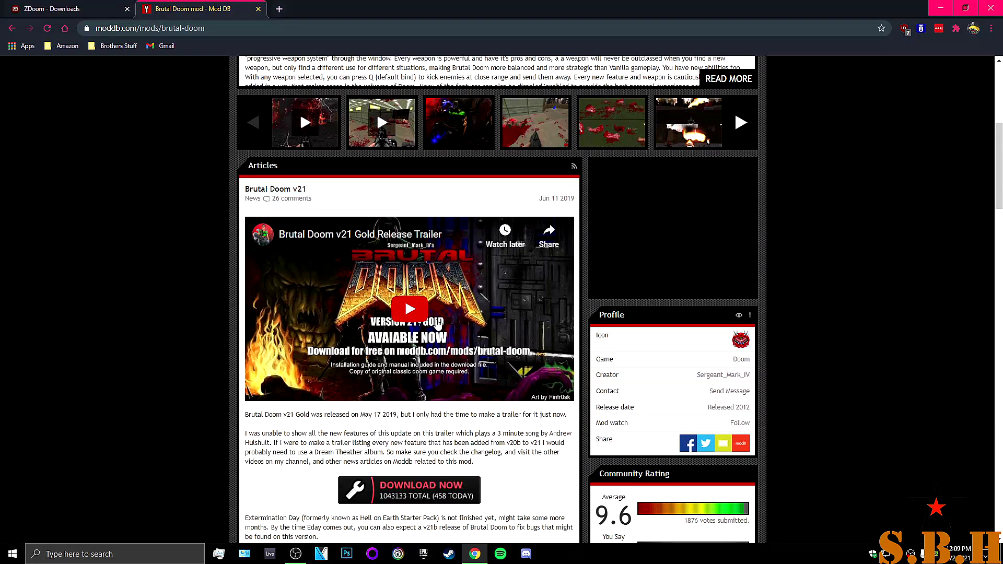
click(401, 389)
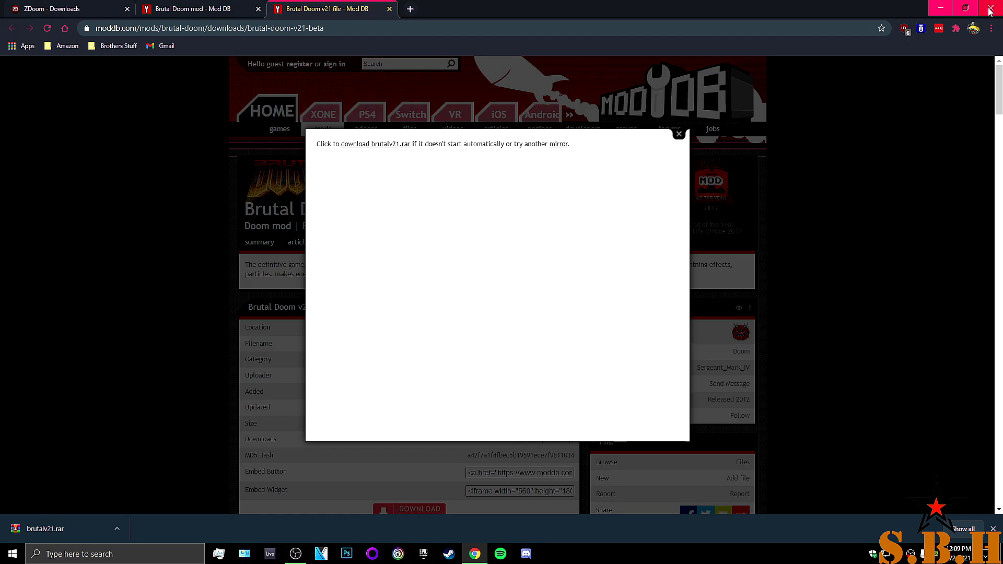
Close the browser, open the Downloads folder in two File Explorer windows and place them apart on the desktop
click(990, 9)
click(942, 6)
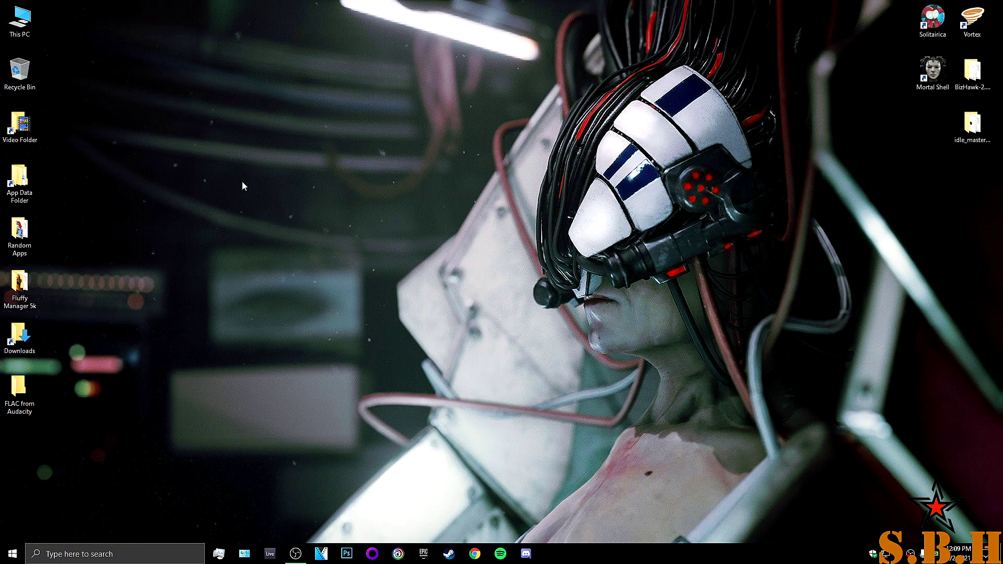
double_click(20, 339)
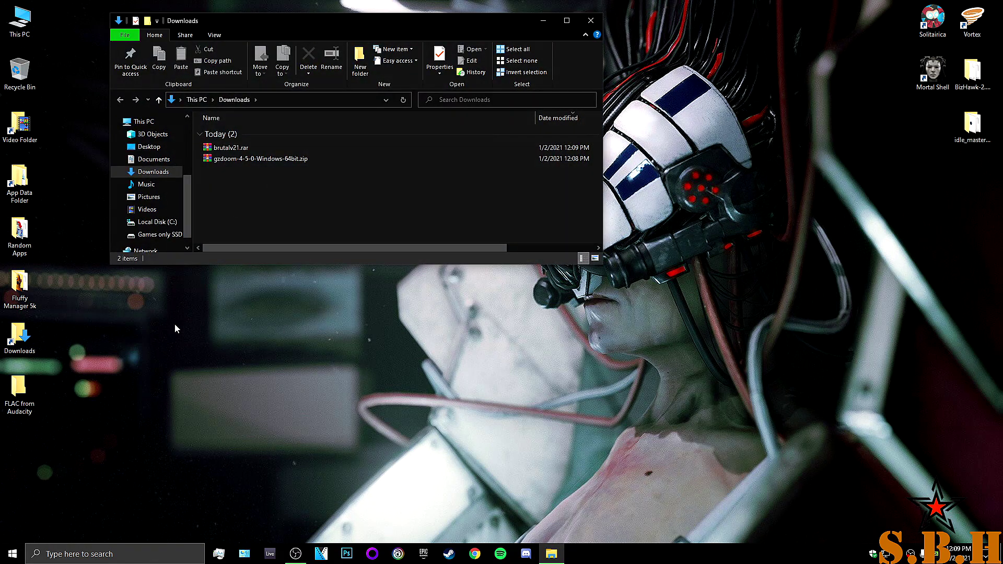
double_click(19, 337)
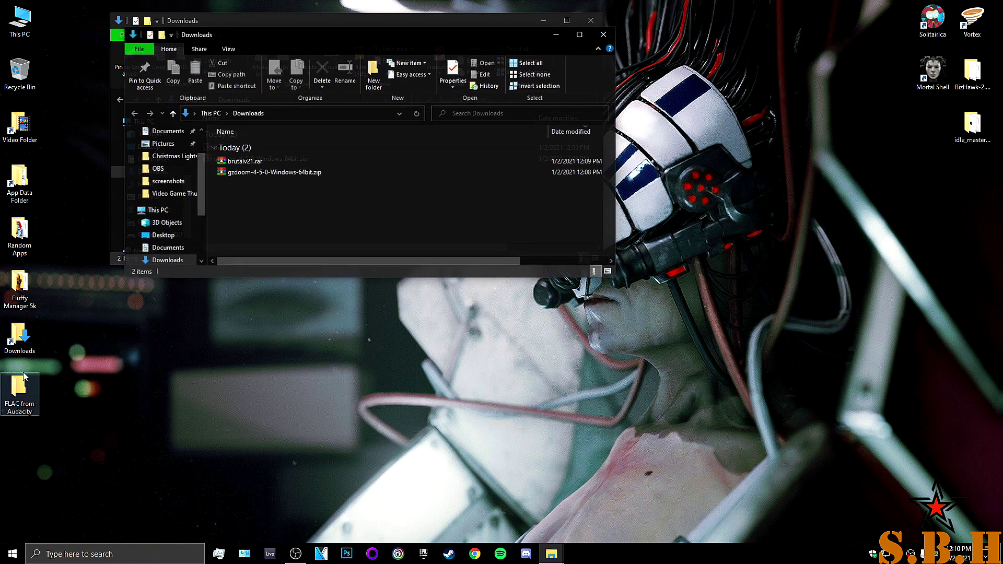
drag(426, 36, 791, 262)
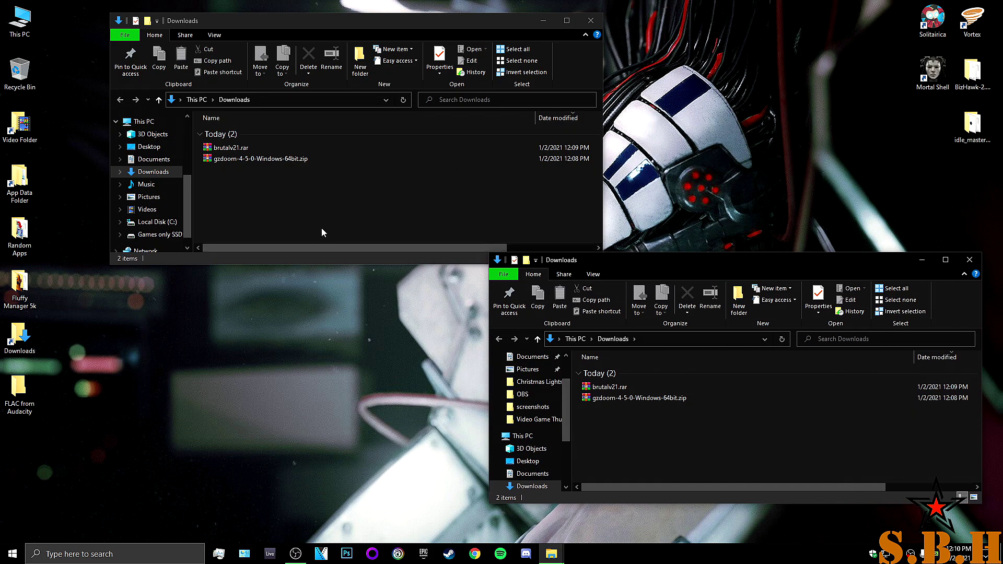
In the second File Explorer window, go to Steam\steamapps\common on the Games only SSD (E:) drive
scroll(533, 429, down, 2)
scroll(532, 429, down, 2)
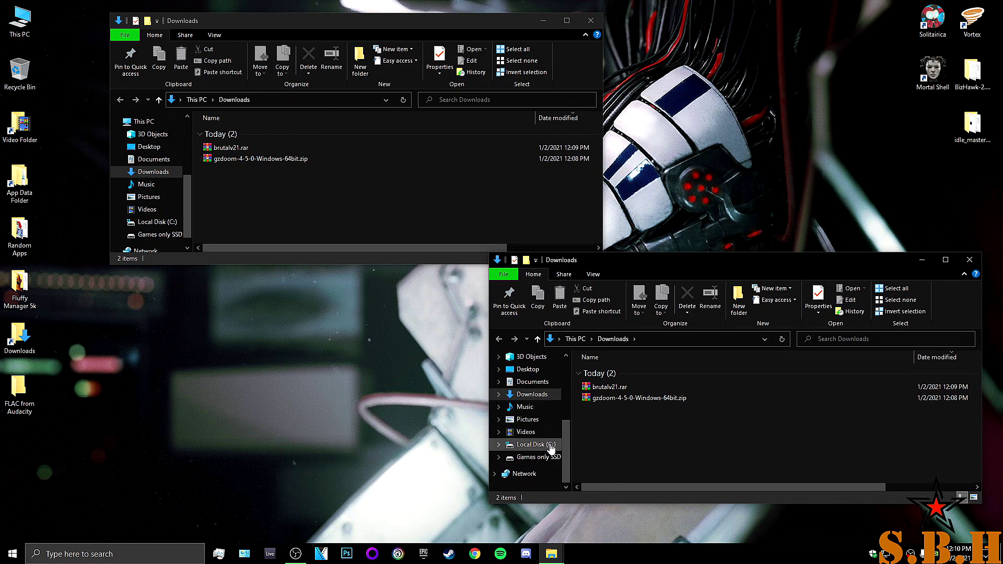
click(538, 457)
scroll(653, 414, down, 4)
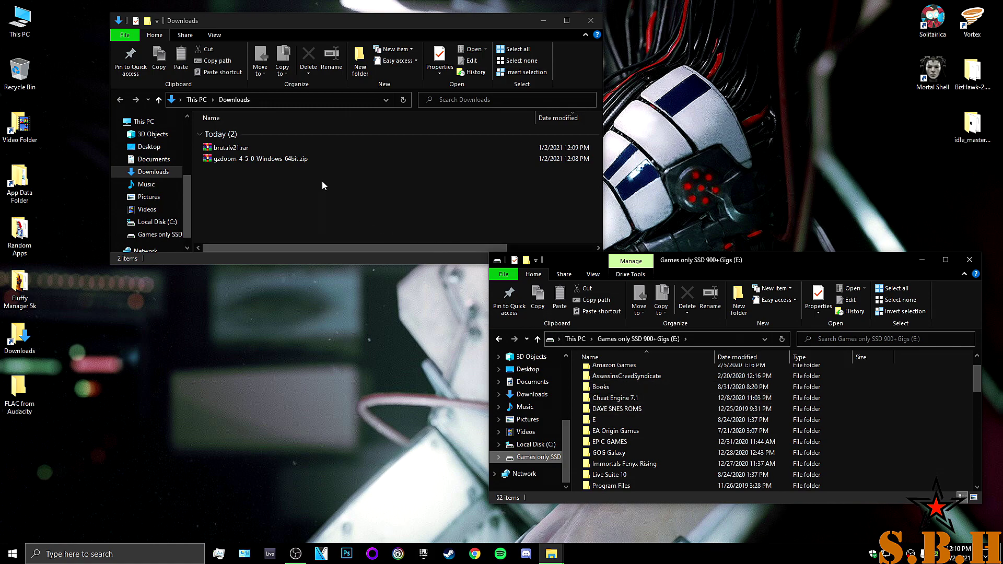
scroll(710, 463, down, 3)
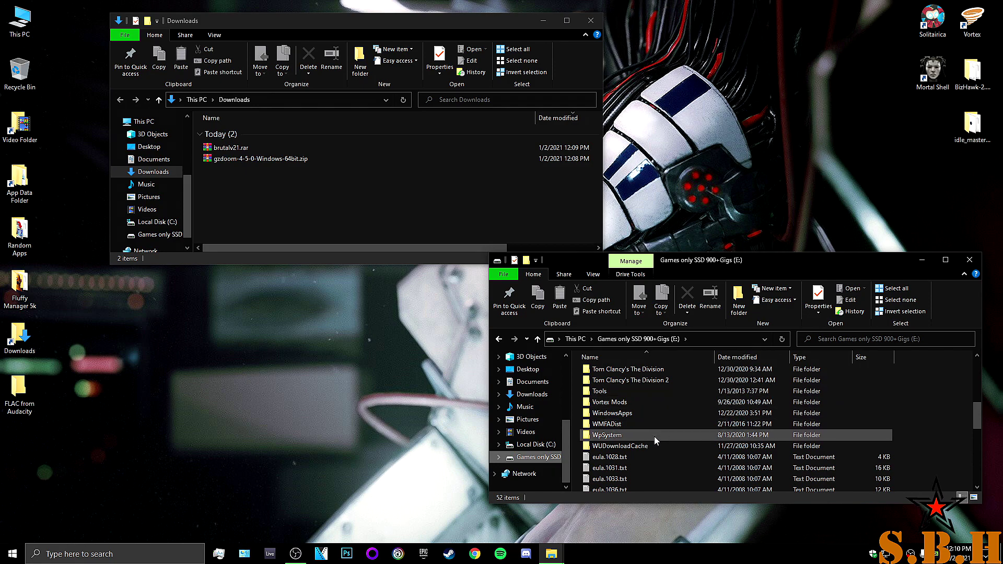
scroll(654, 437, up, 2)
double_click(644, 422)
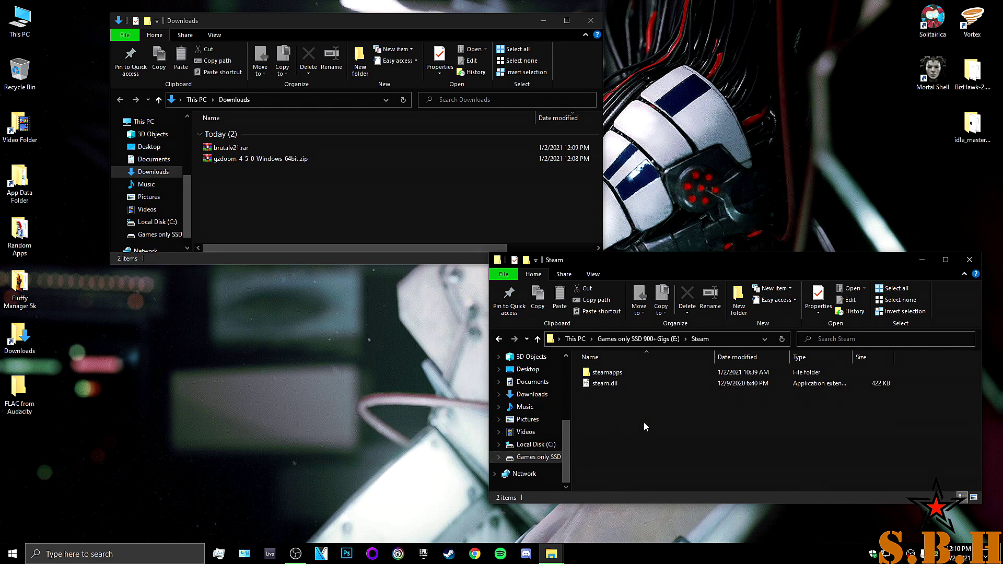
double_click(631, 369)
scroll(664, 427, down, 2)
scroll(665, 428, up, 2)
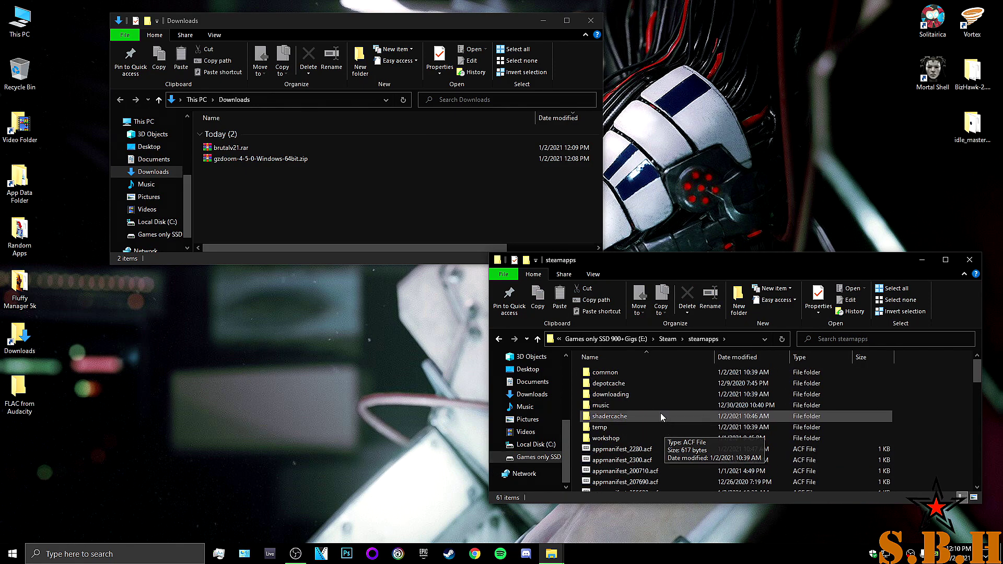
double_click(650, 376)
Open the base folder inside Ultimate Doom and select DOOM.WAD
drag(976, 363, 976, 478)
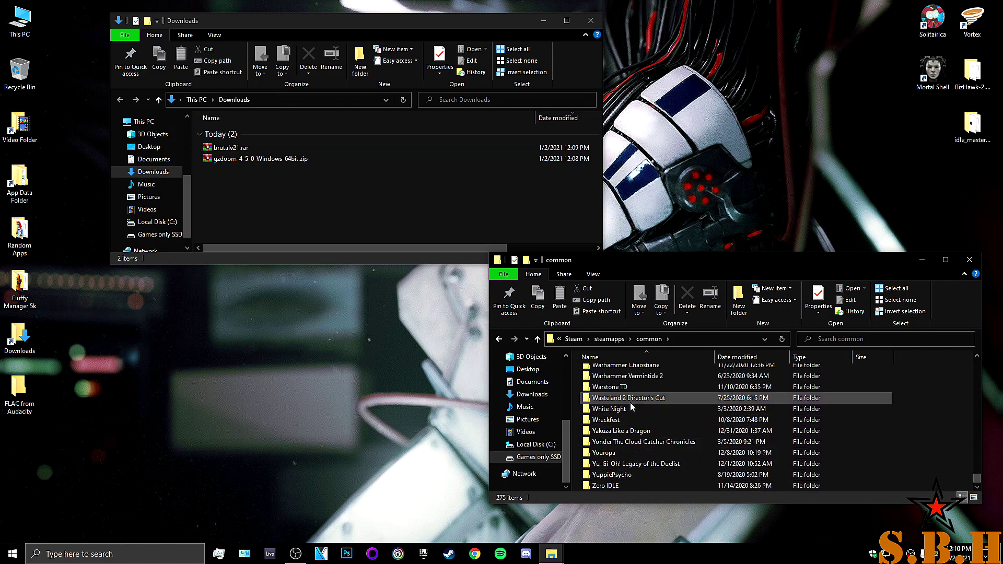
scroll(638, 406, up, 5)
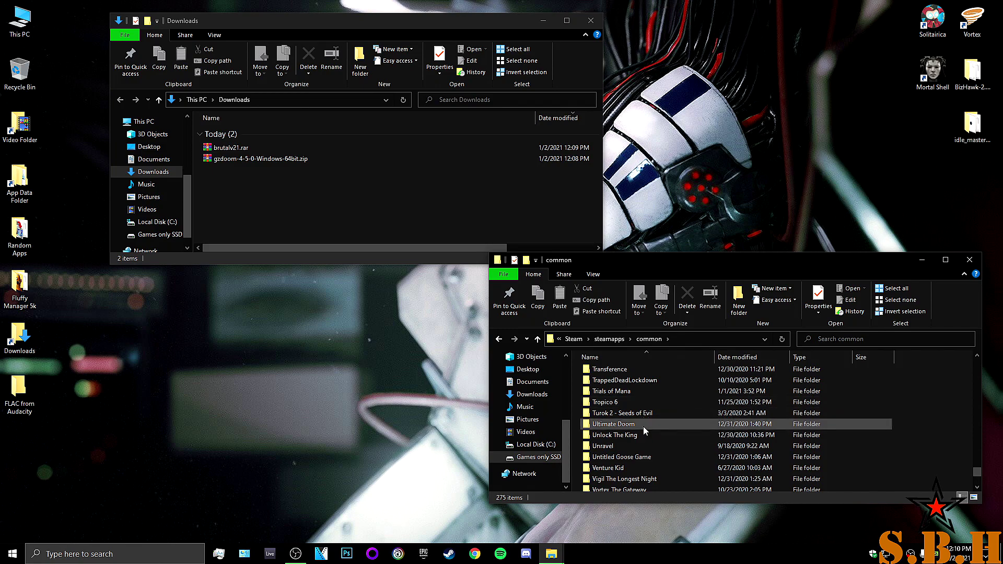
double_click(643, 424)
double_click(612, 371)
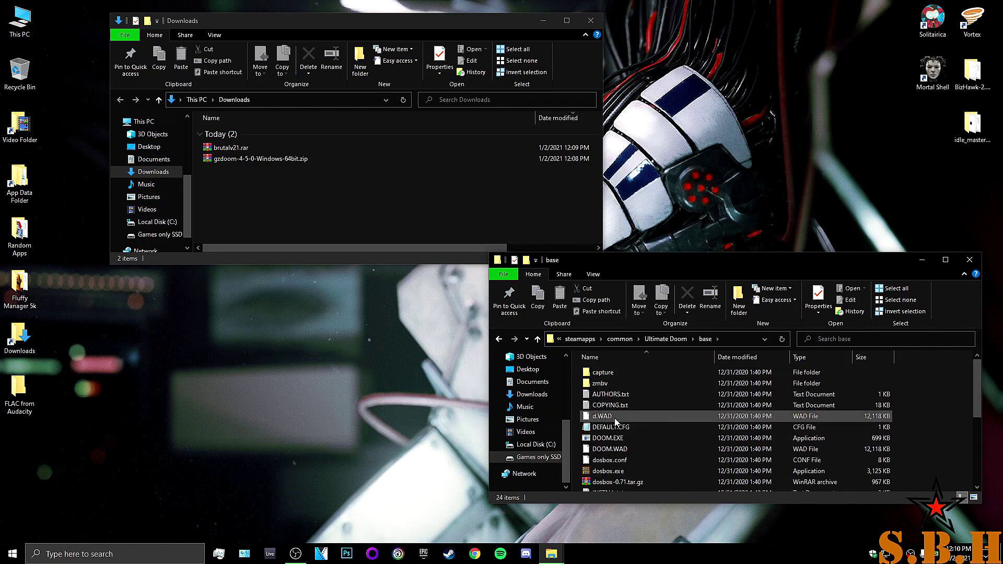
click(623, 440)
click(612, 449)
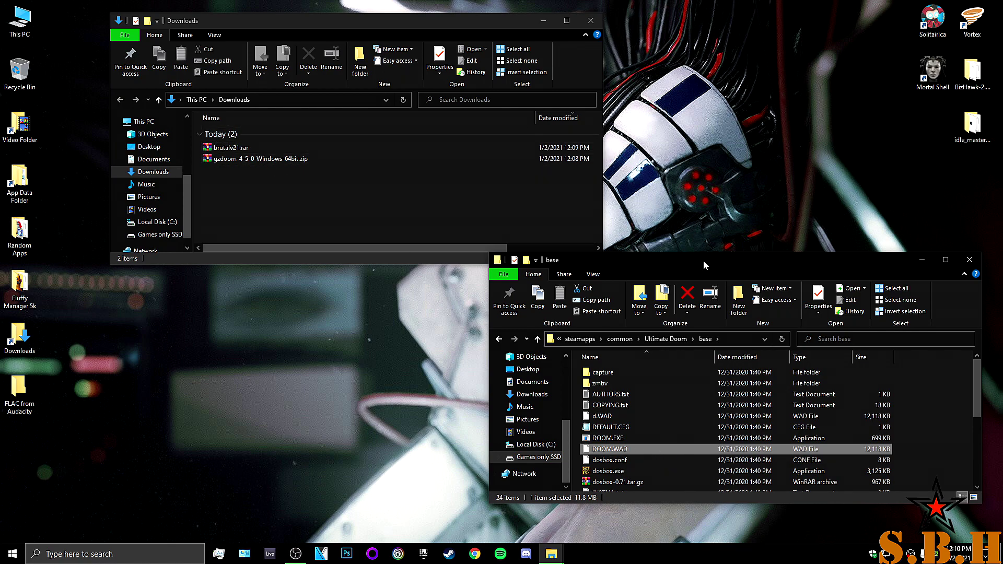
Arrange the two folder windows side by side and extract gzdoom-4-5-0-Windows-64bit.zip into its own folder in Downloads
drag(703, 260, 758, 259)
drag(315, 24, 293, 154)
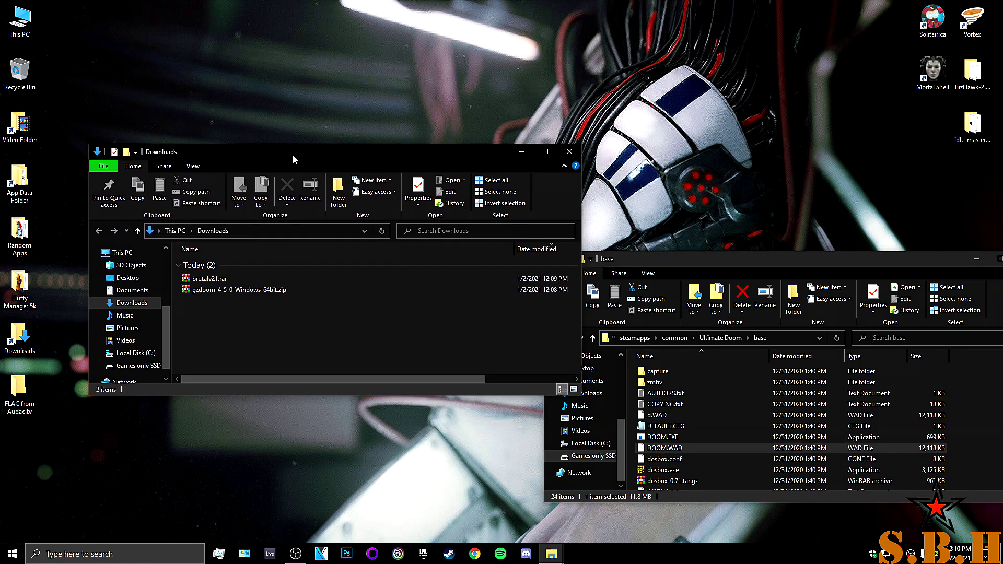
right_click(234, 292)
click(298, 321)
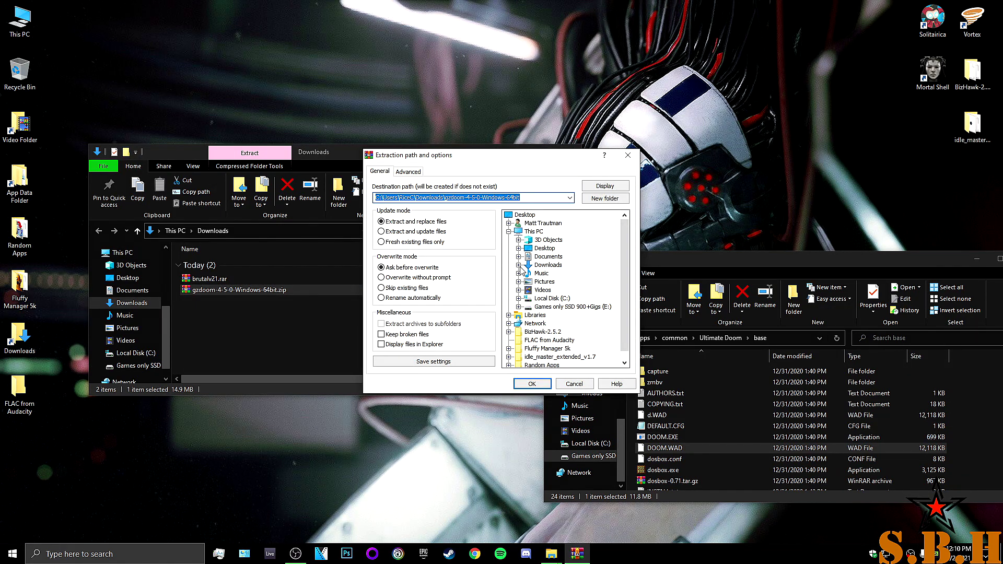
click(521, 270)
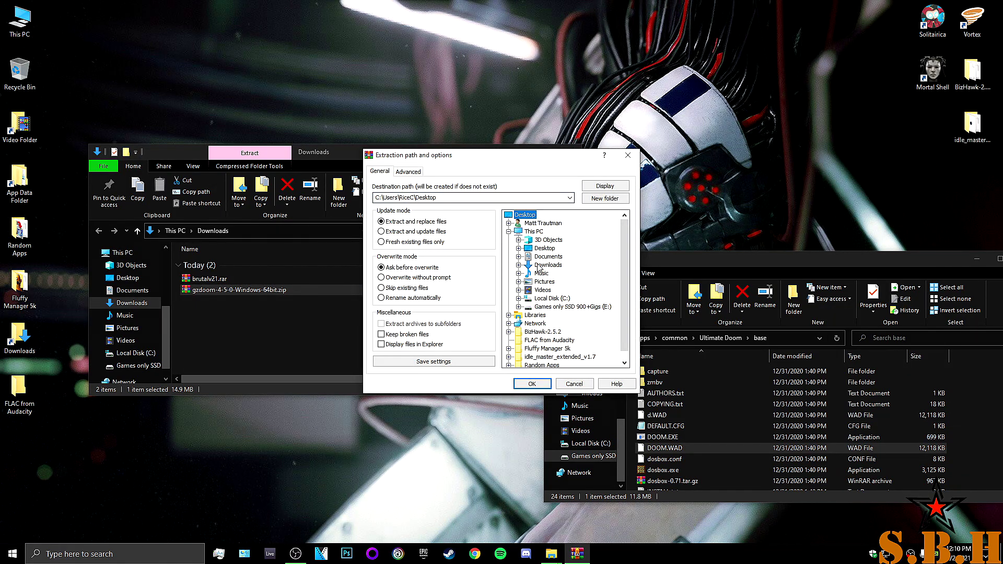
click(541, 267)
click(598, 198)
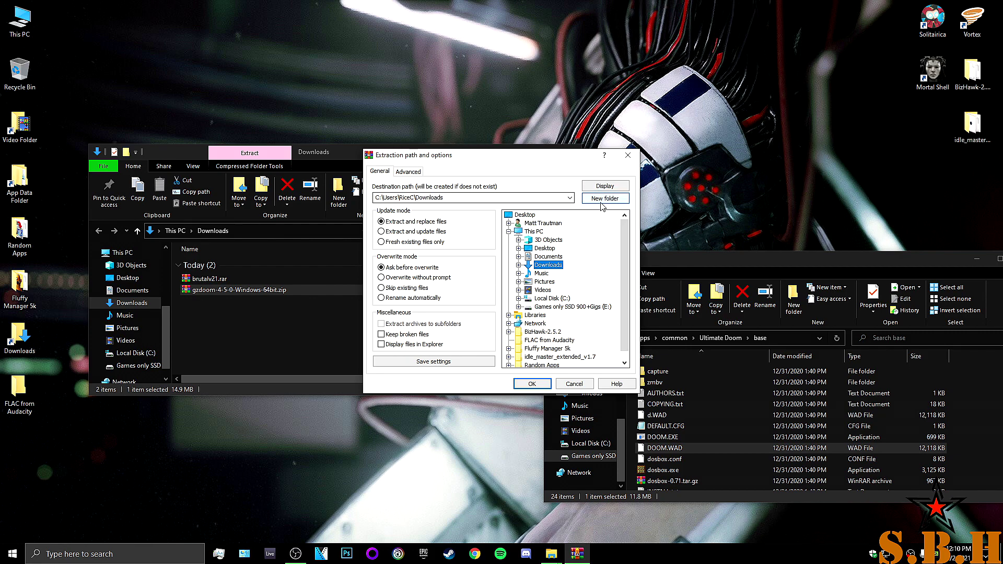
click(539, 385)
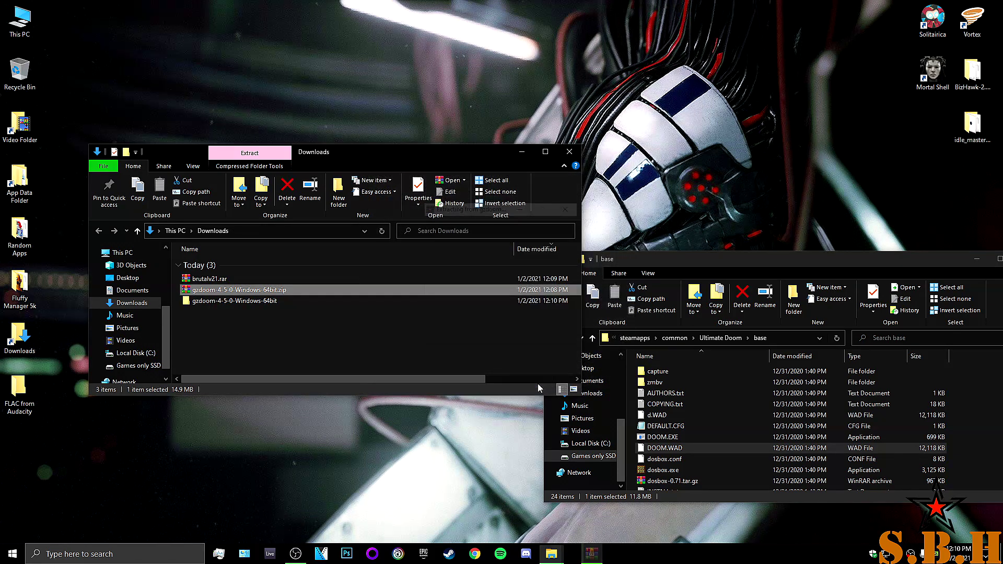
Open the extracted gzdoom-4-5-0-Windows-64bit folder and copy DOOM.WAD into it from the Ultimate Doom base folder
double_click(263, 302)
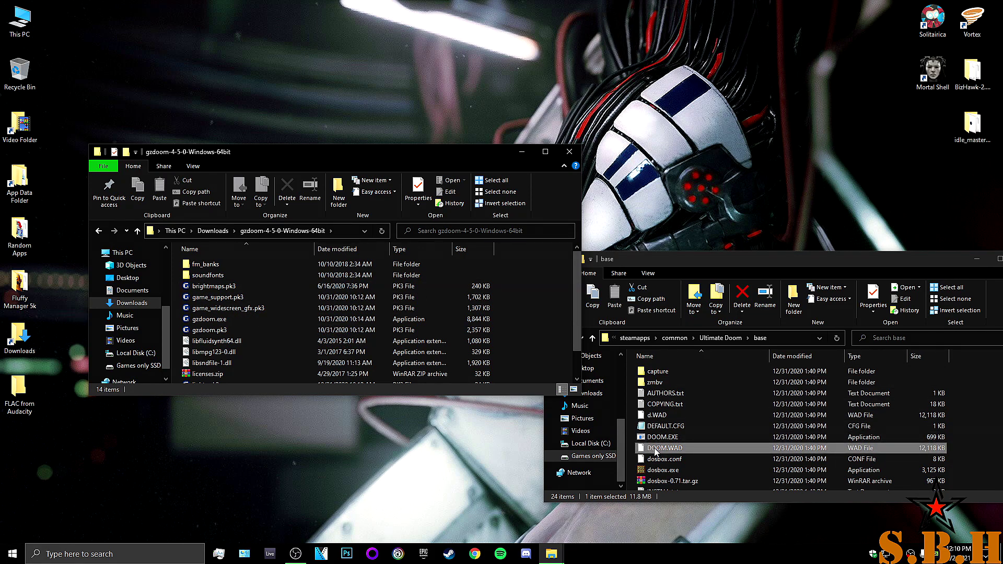
drag(657, 452, 325, 325)
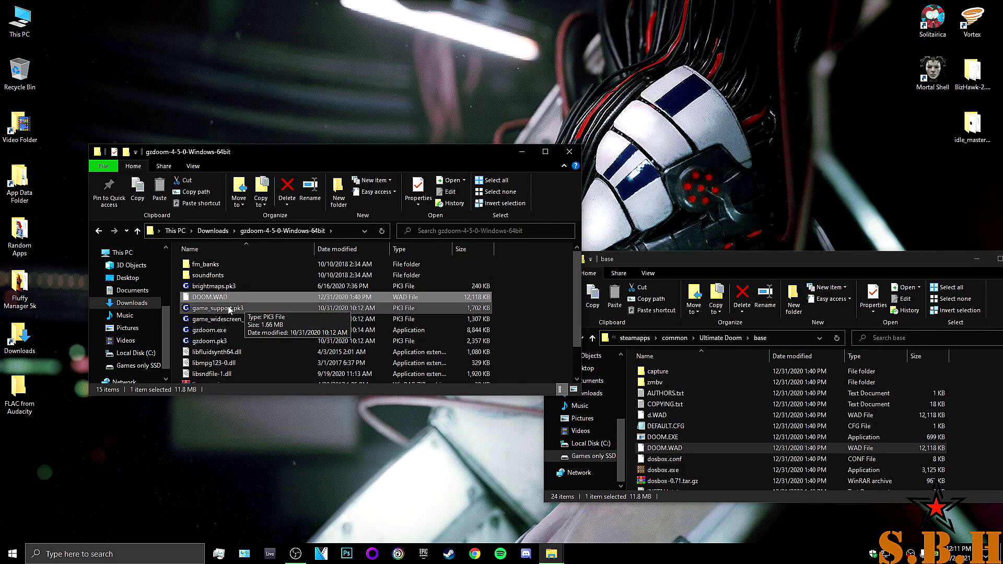
Open brutalv21.rar in Downloads, extract brutalv21.pk3 into the gzdoom-4-5-0-Windows-64bit folder and close the archive
click(99, 232)
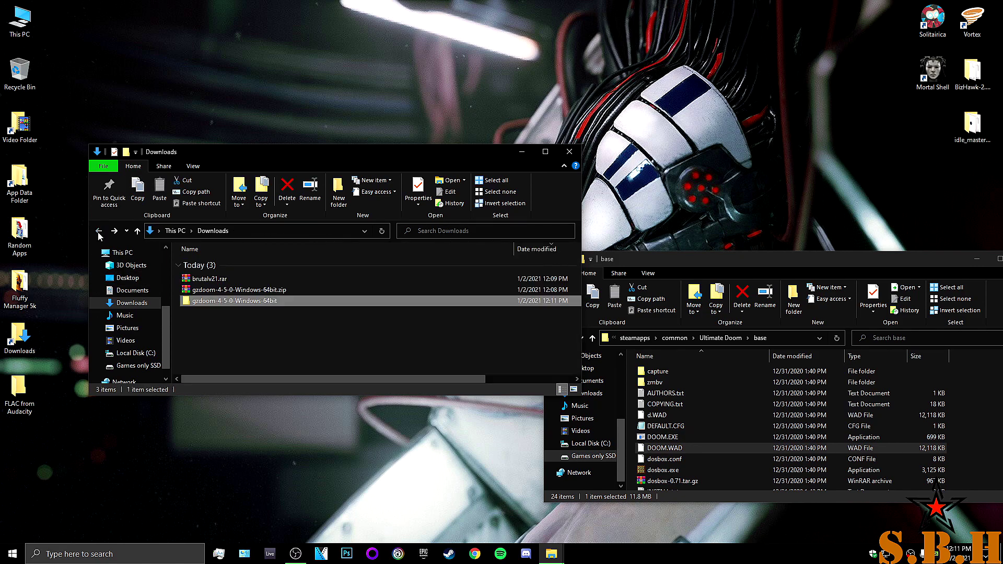
double_click(230, 279)
click(189, 266)
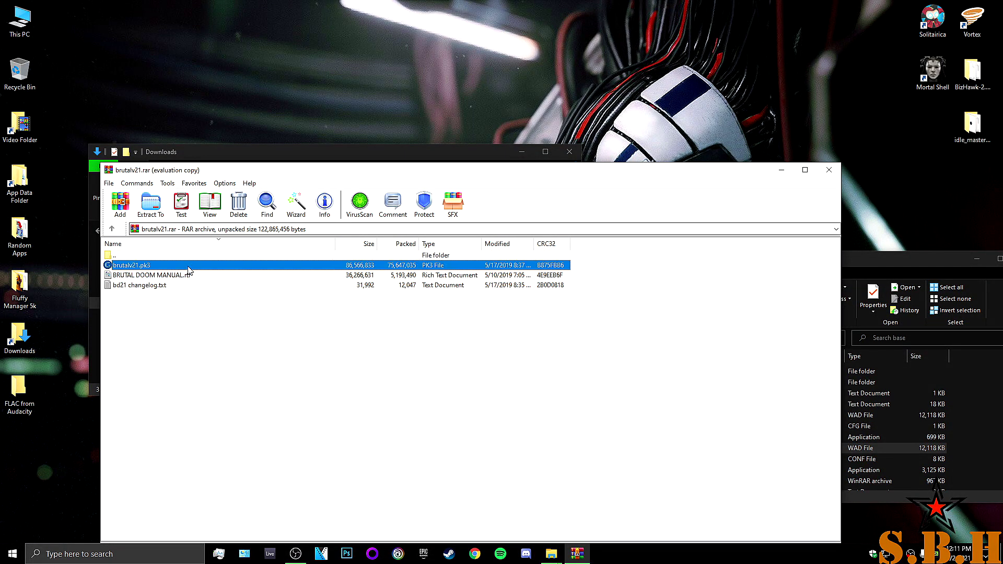
click(551, 322)
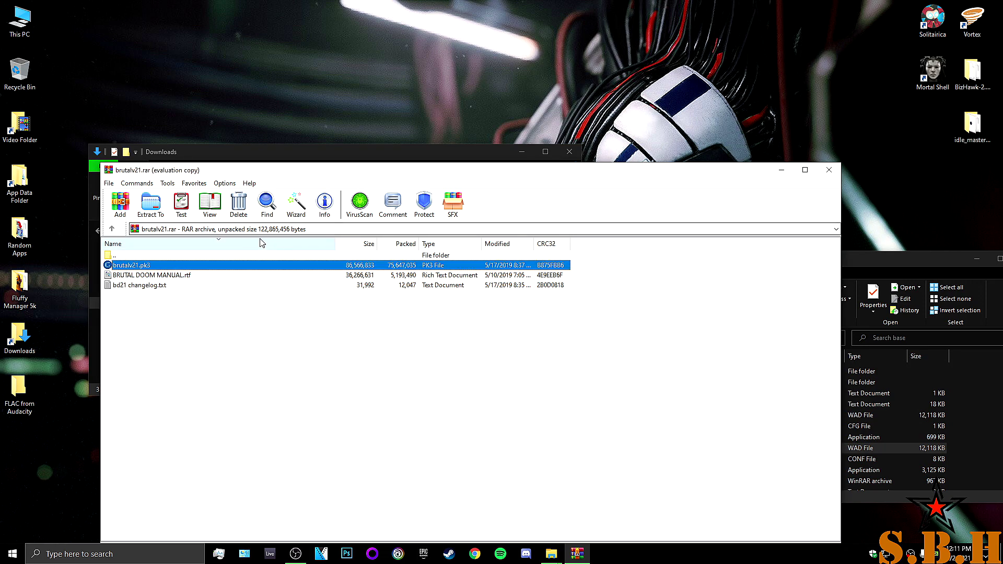
click(150, 203)
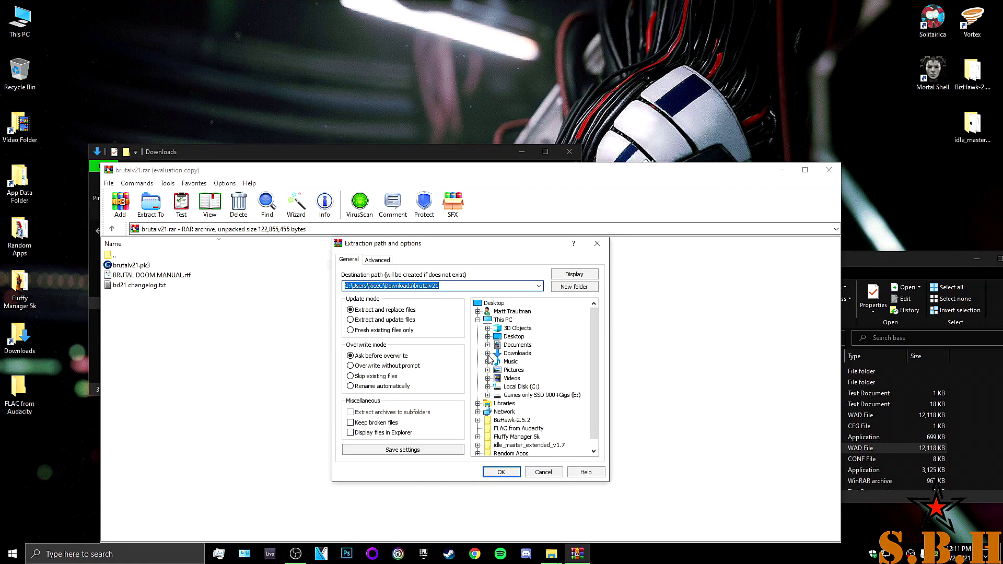
click(488, 353)
click(518, 362)
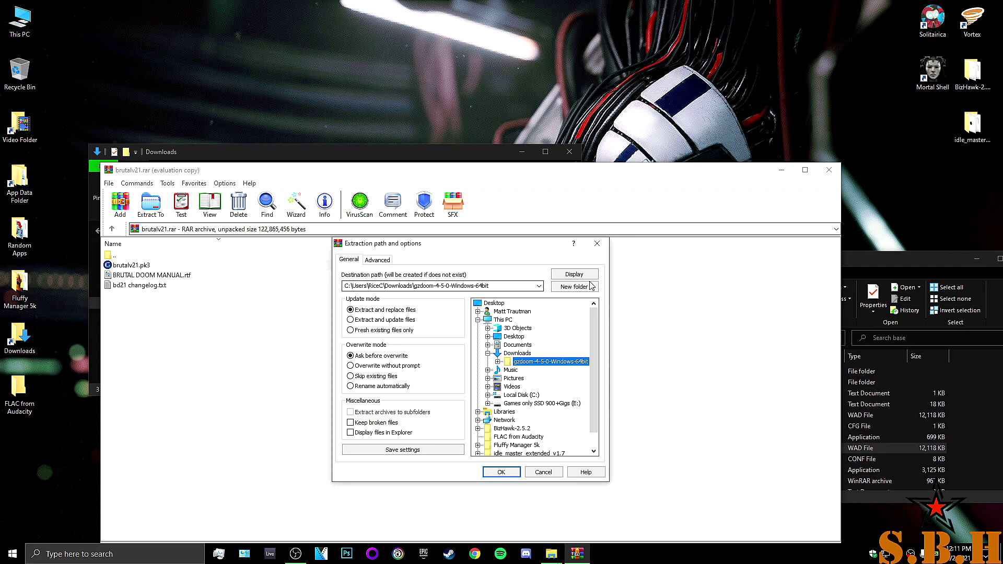
click(515, 472)
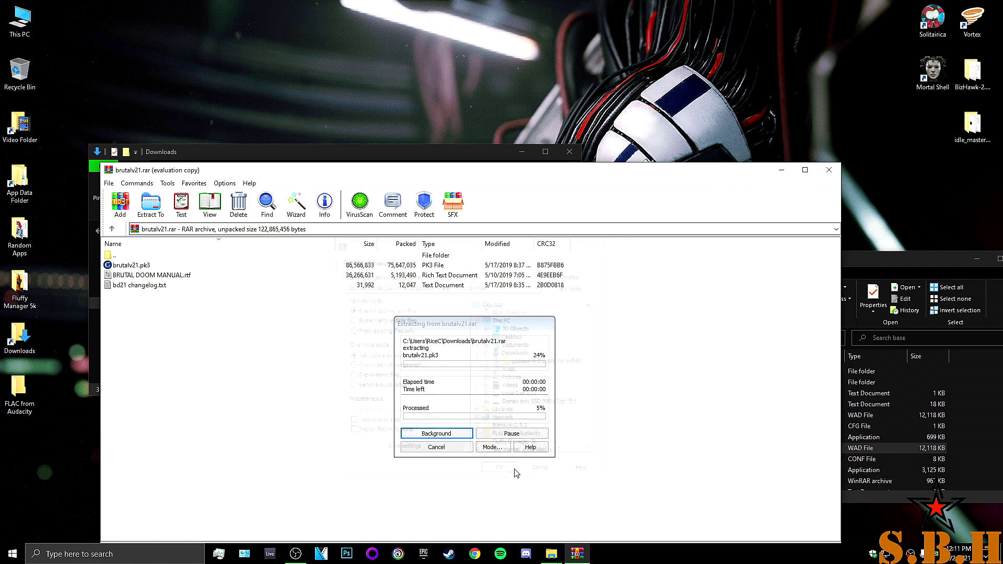
click(829, 170)
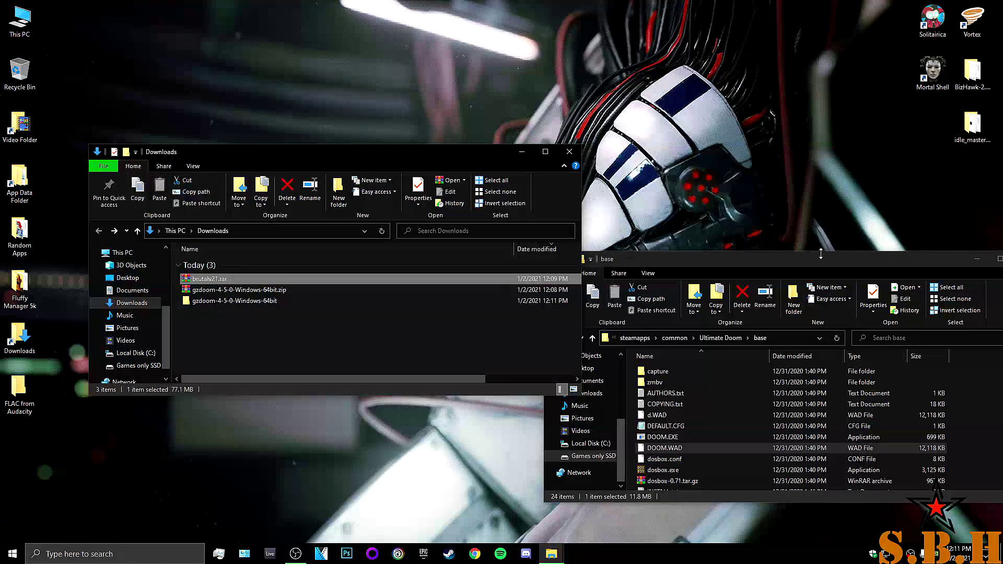
Close the Ultimate Doom base folder window and maximize the Downloads window
drag(821, 253, 821, 262)
drag(695, 269, 426, 243)
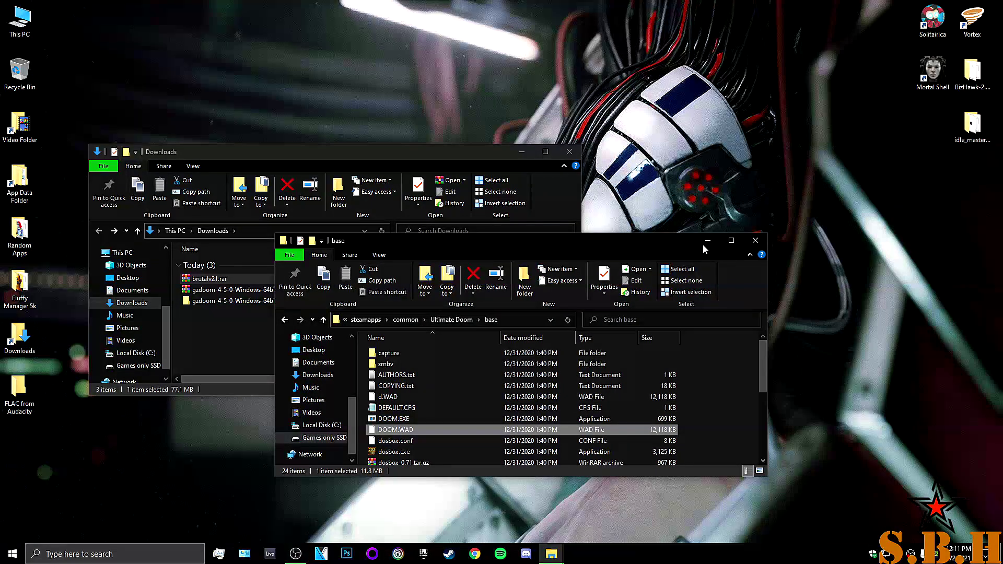
click(756, 240)
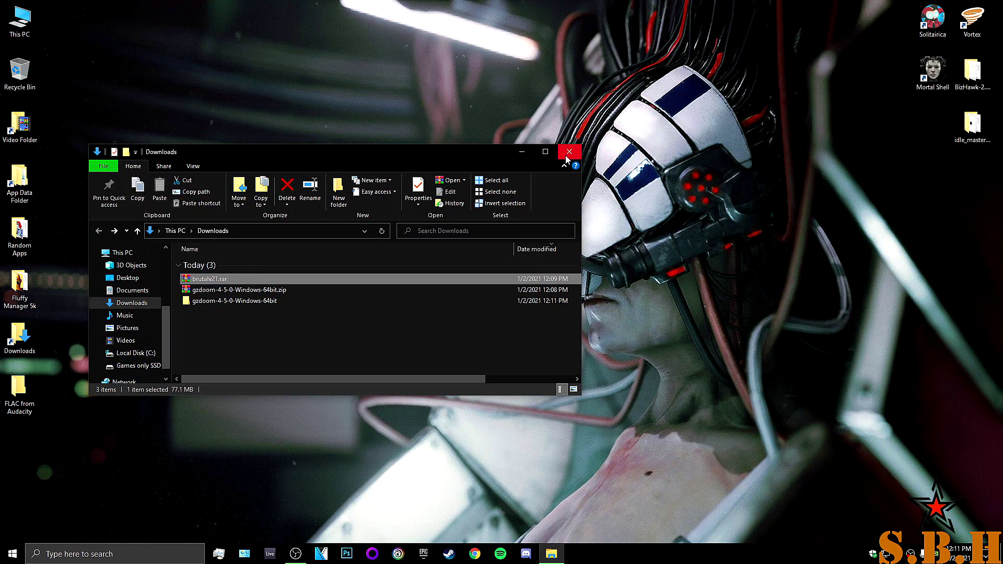
click(545, 156)
Rename the gzdoom-4-5-0-Windows-64bit folder as GZDoom and open it
click(144, 156)
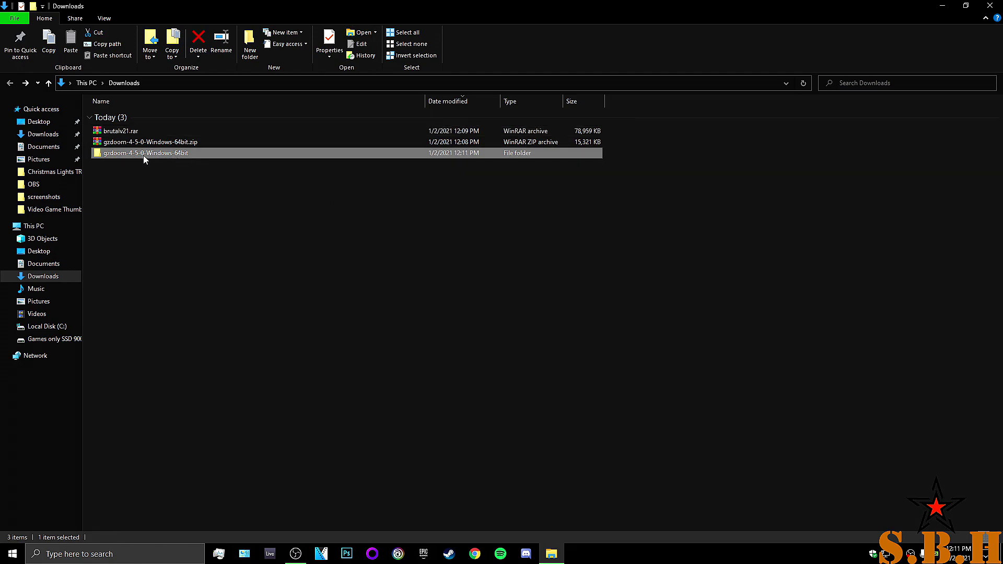
click(136, 153)
click(129, 153)
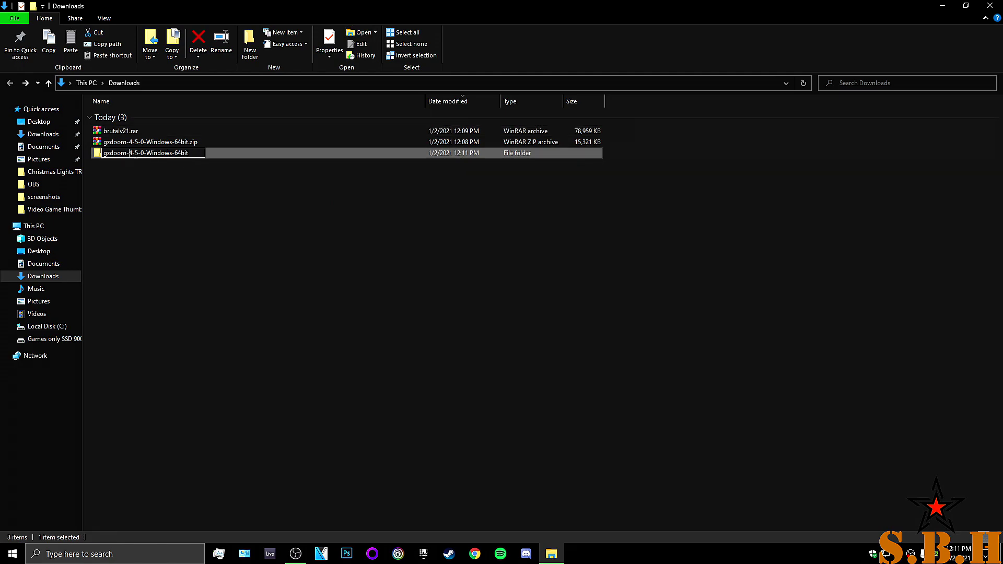
key(ctrl+a)
key(BackSpace)
text(G)
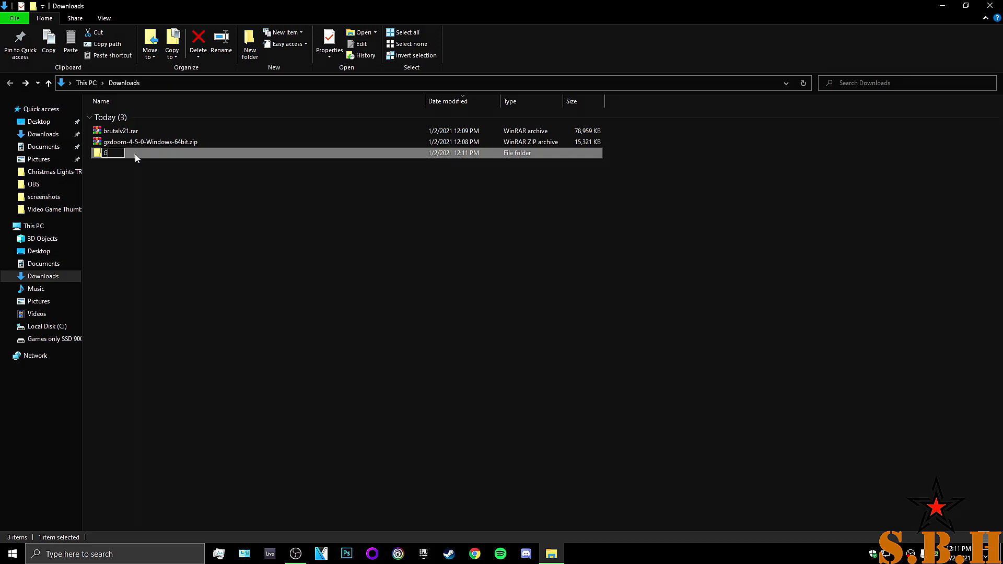
text(ZDoom)
key(Return)
double_click(134, 153)
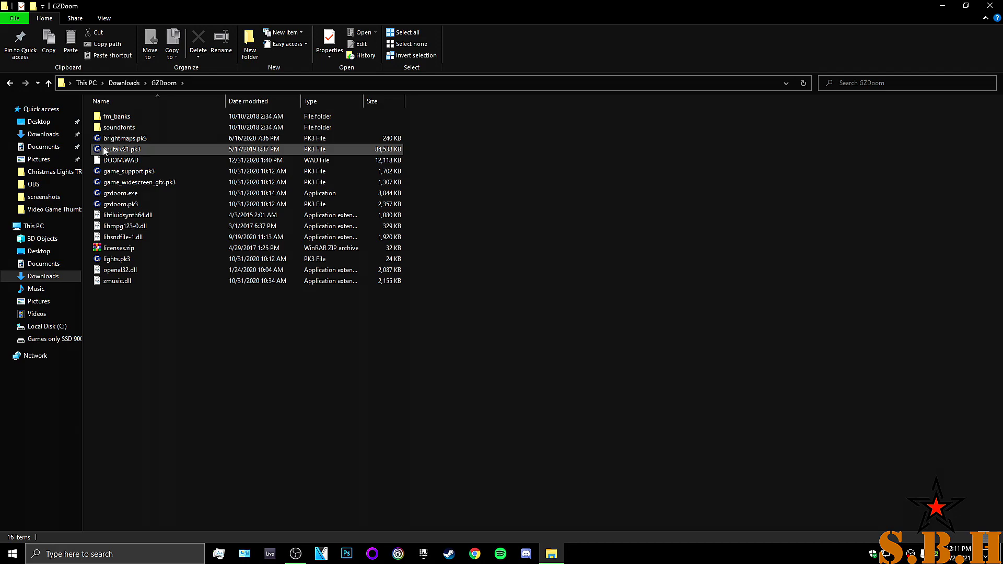
Choose another app for opening brutalv21.pk3, without always using it for .pk3 files, and browse this PC for the program
mouse_move(112, 151)
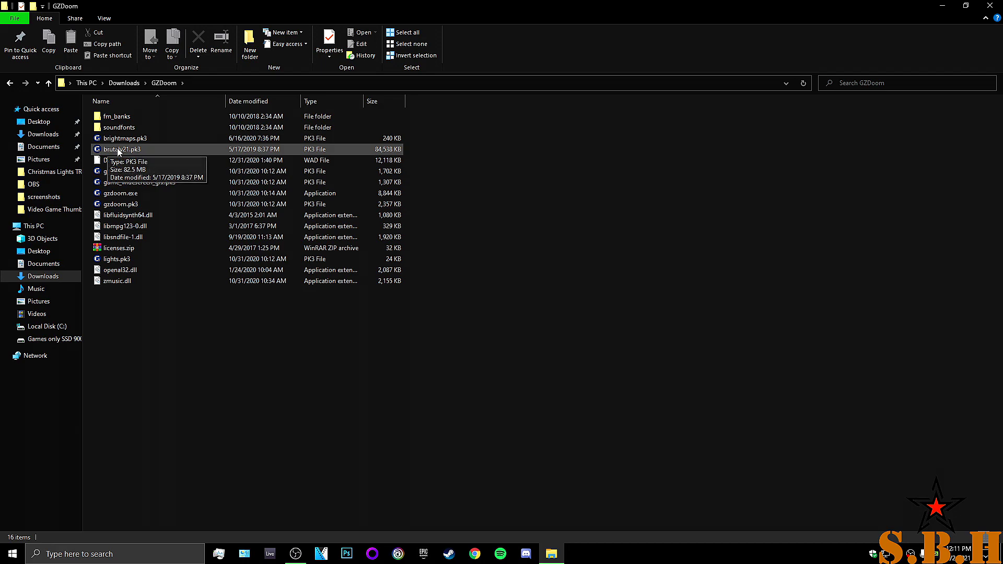
right_click(117, 149)
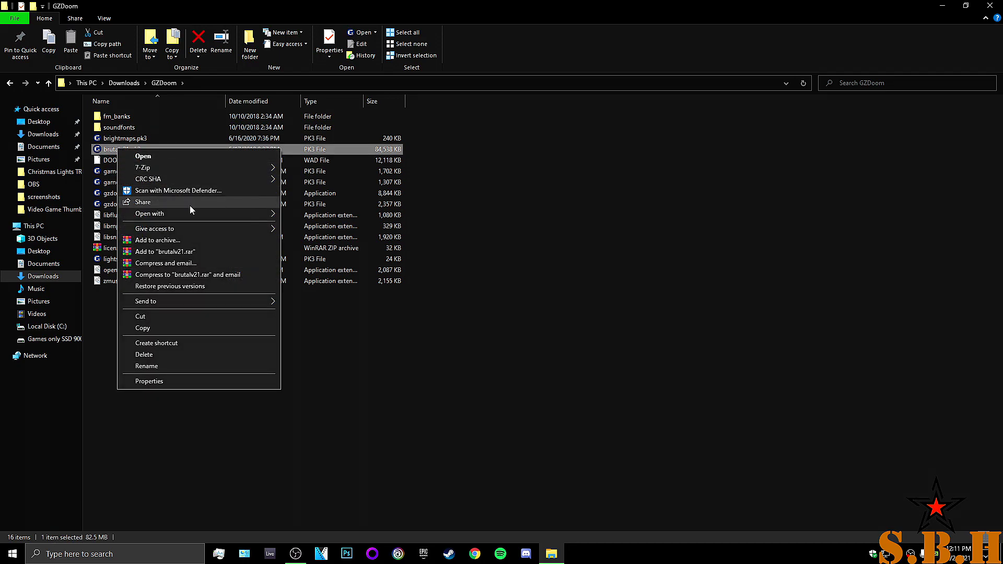
mouse_move(191, 215)
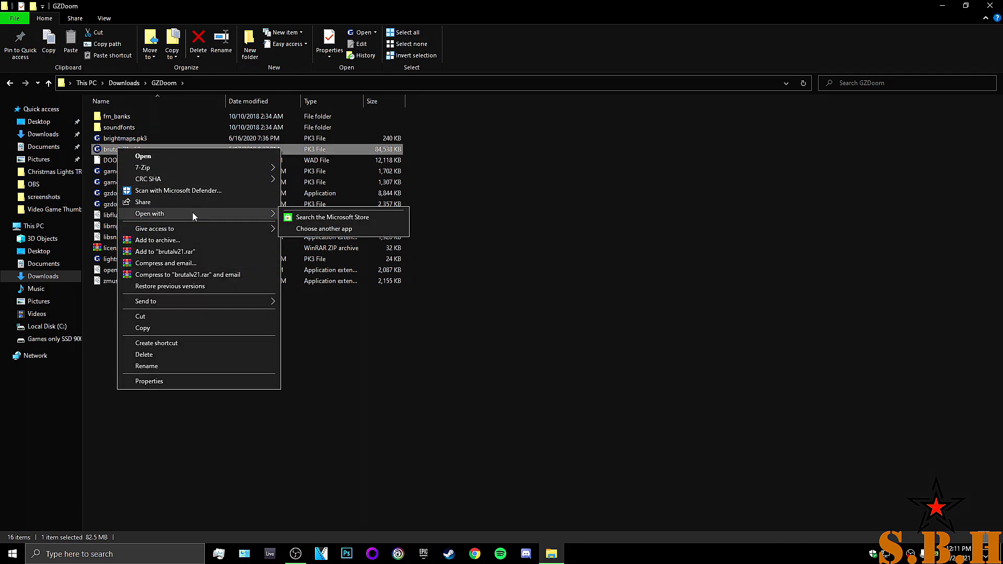
click(313, 230)
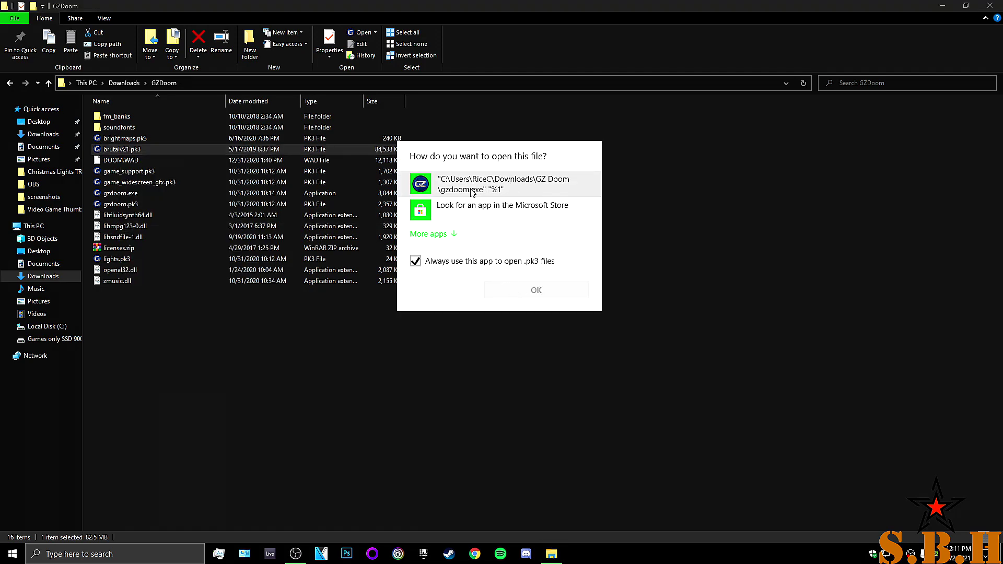
click(433, 263)
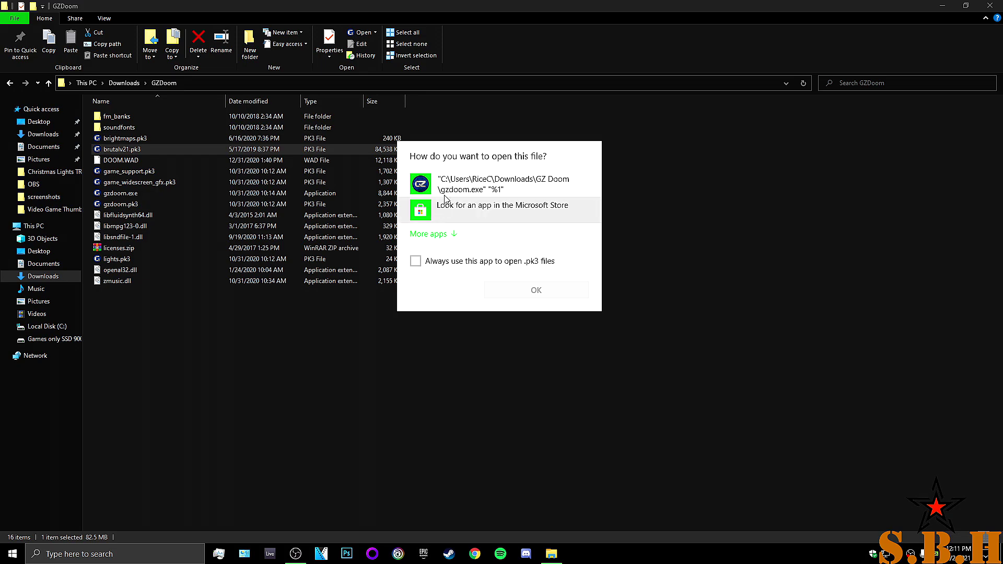
click(444, 236)
scroll(465, 293, down, 3)
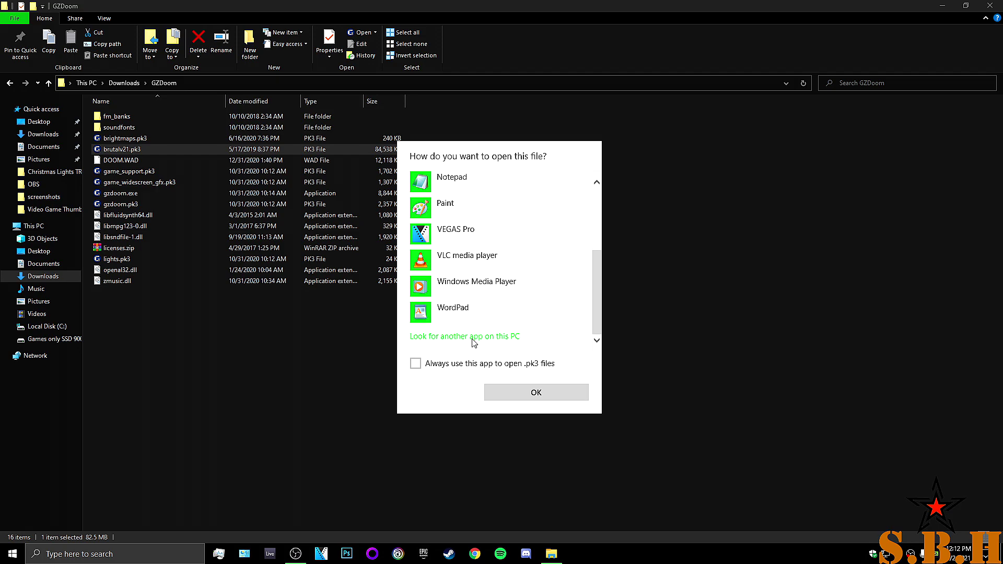
click(461, 337)
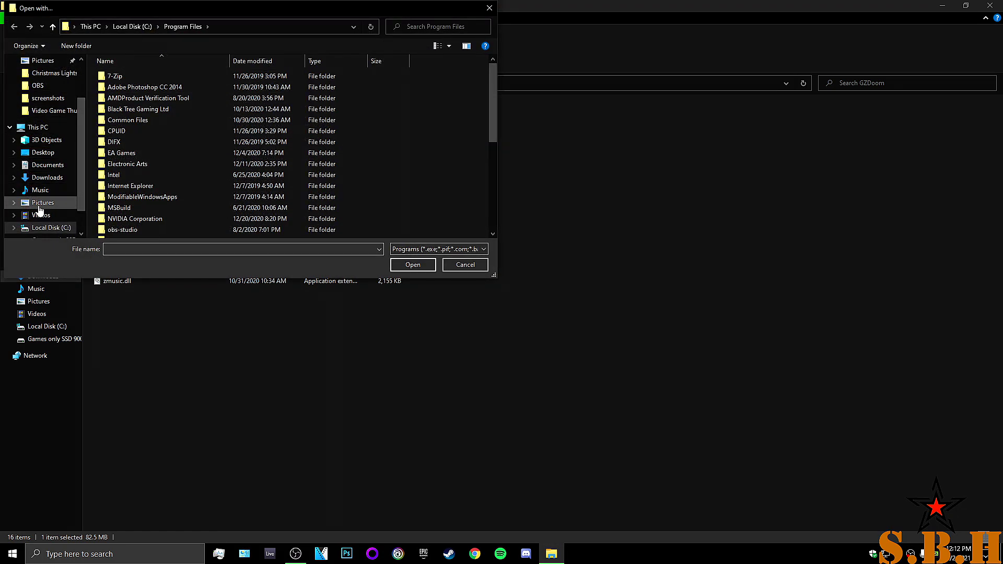
Pick gzdoom.exe from Downloads\GZDoom as the program and launch brutalv21.pk3 with it
click(47, 178)
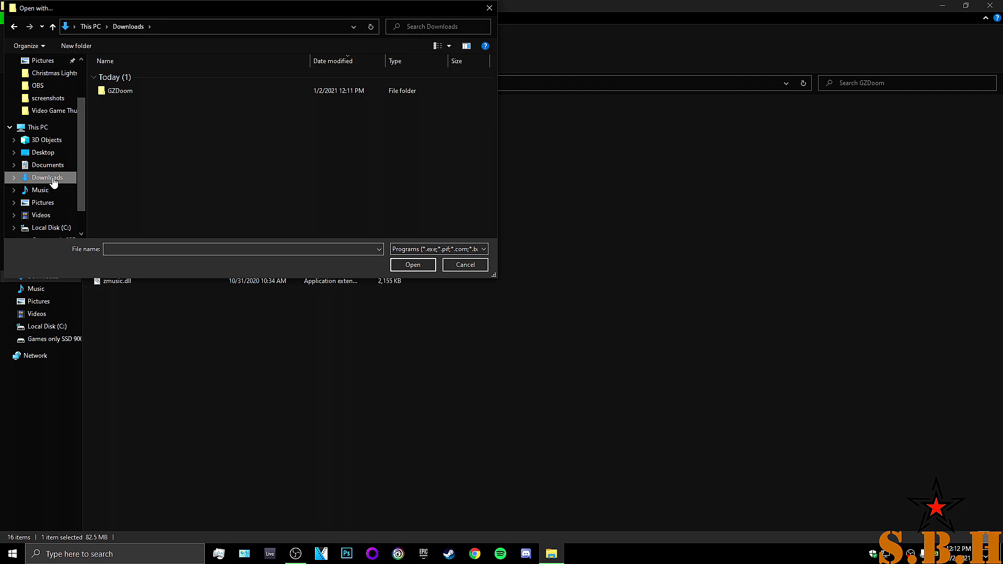
double_click(122, 91)
click(142, 98)
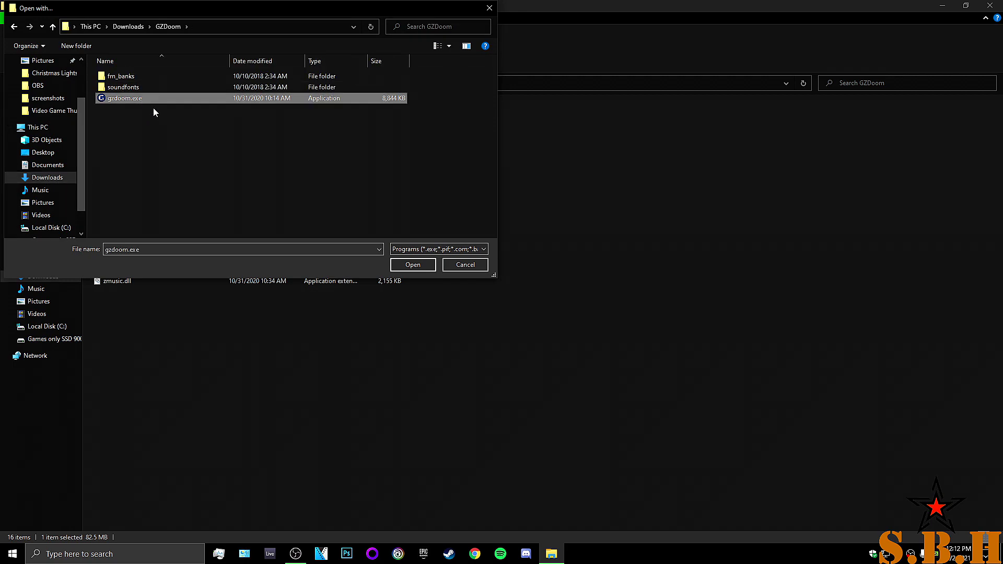
click(403, 265)
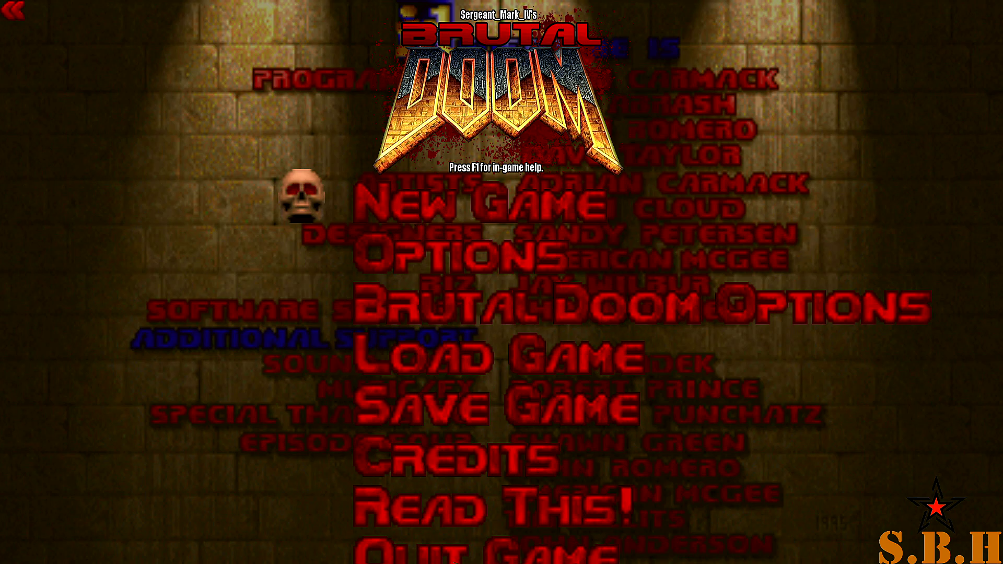
Quit Brutal Doom and launch regular Doom with gzdoom.exe in the GZDoom folder
click(491, 548)
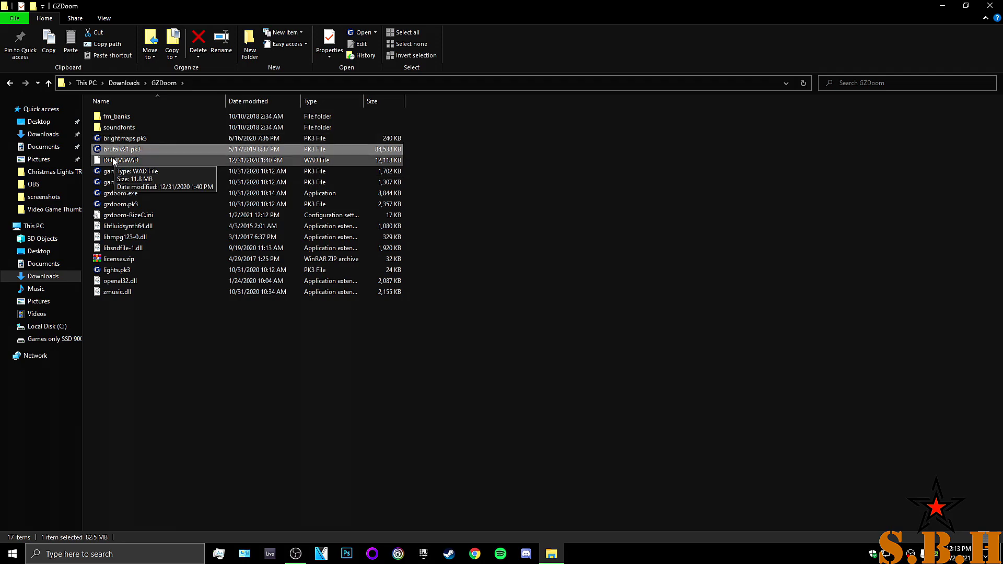
click(118, 162)
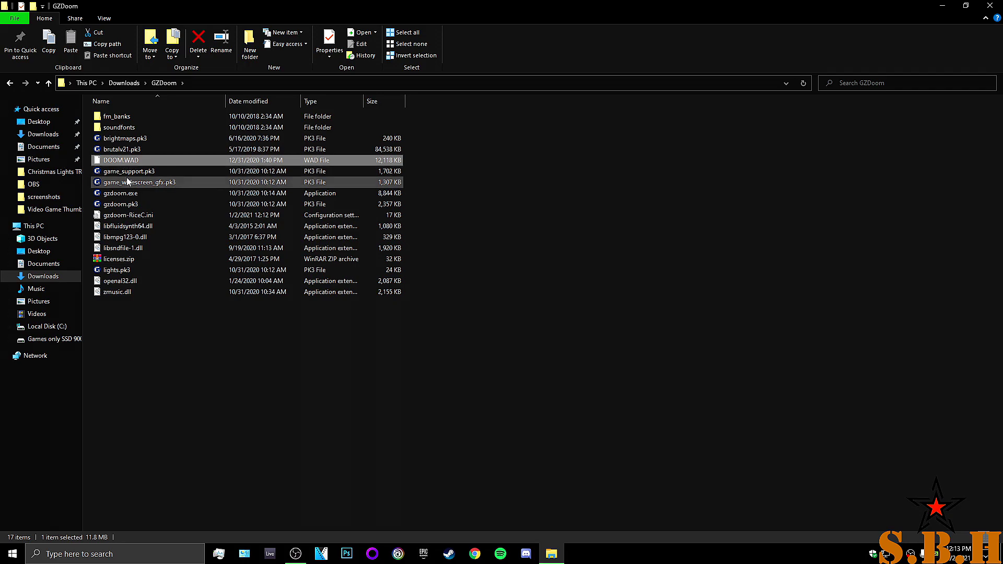
click(130, 195)
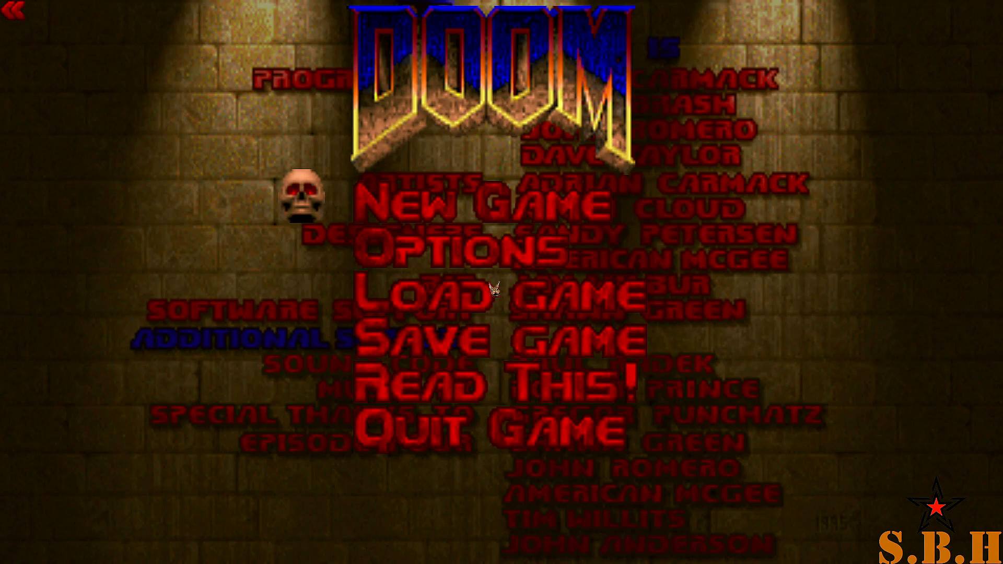
View Doom's Options menu, return to the main menu and quit the game
click(459, 259)
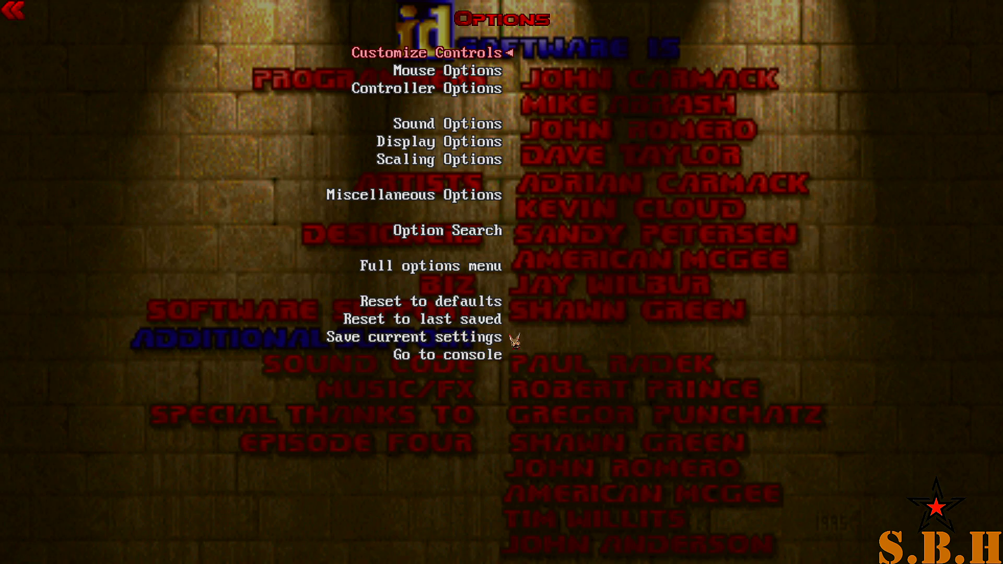
key(Escape)
key(Escape)
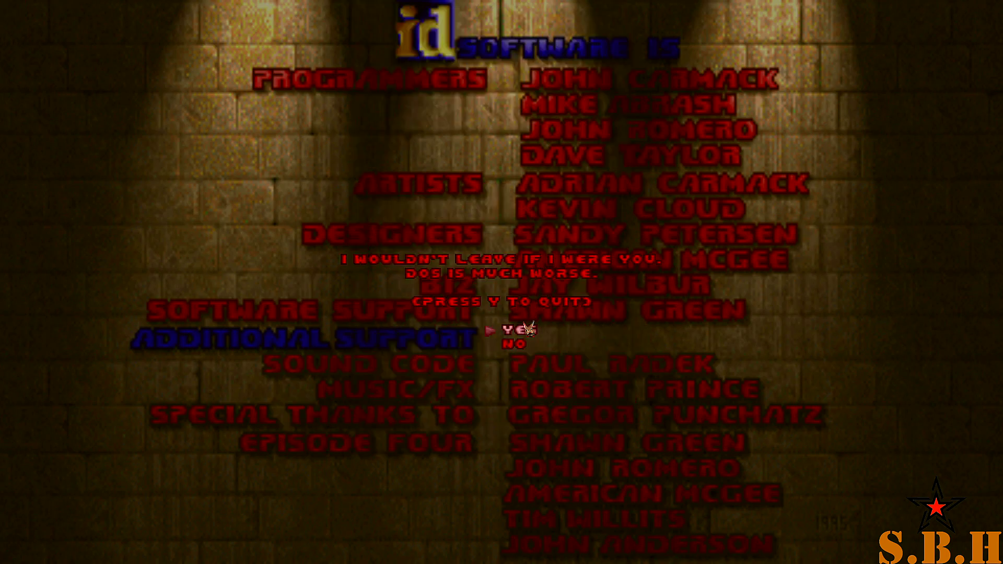
key(Escape)
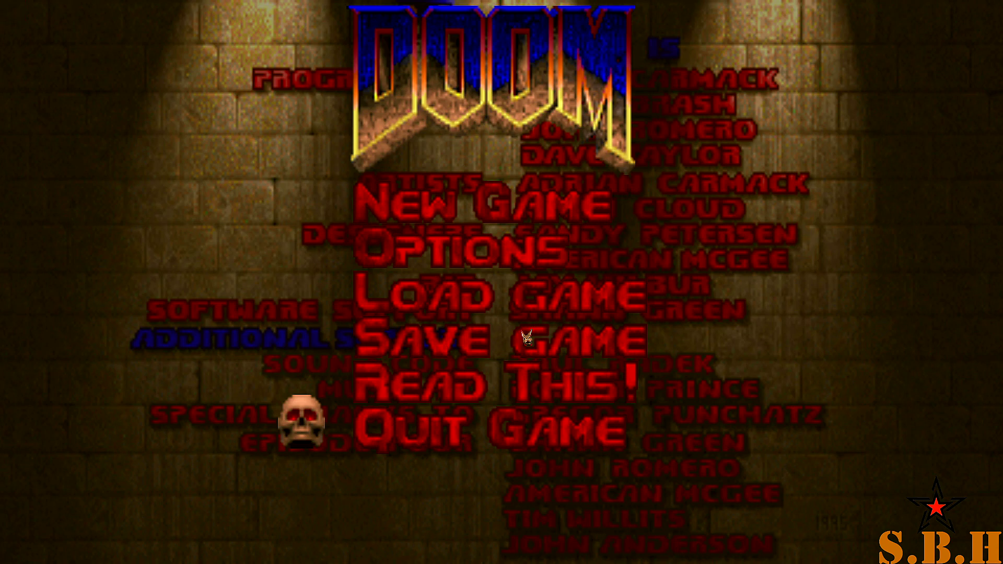
click(488, 443)
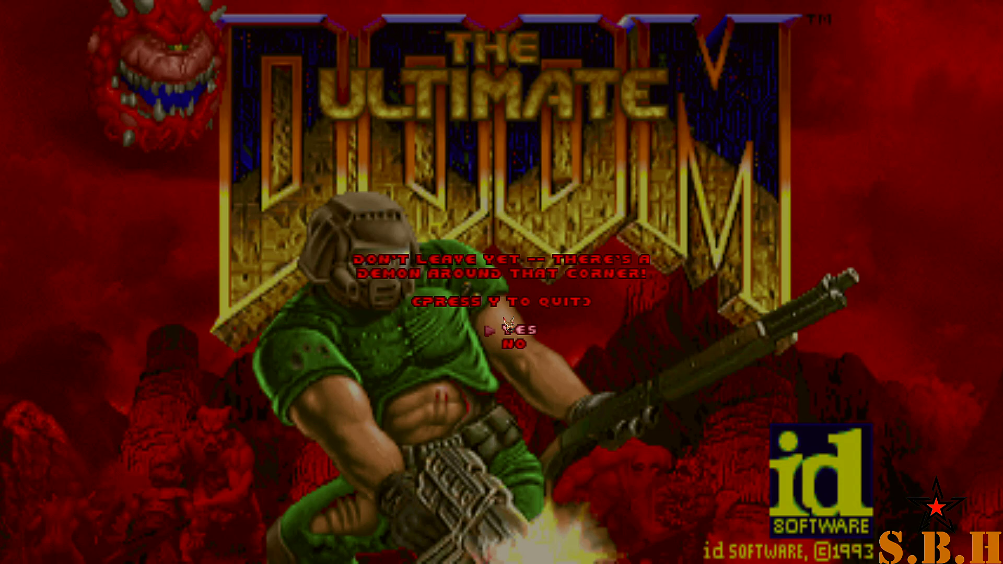